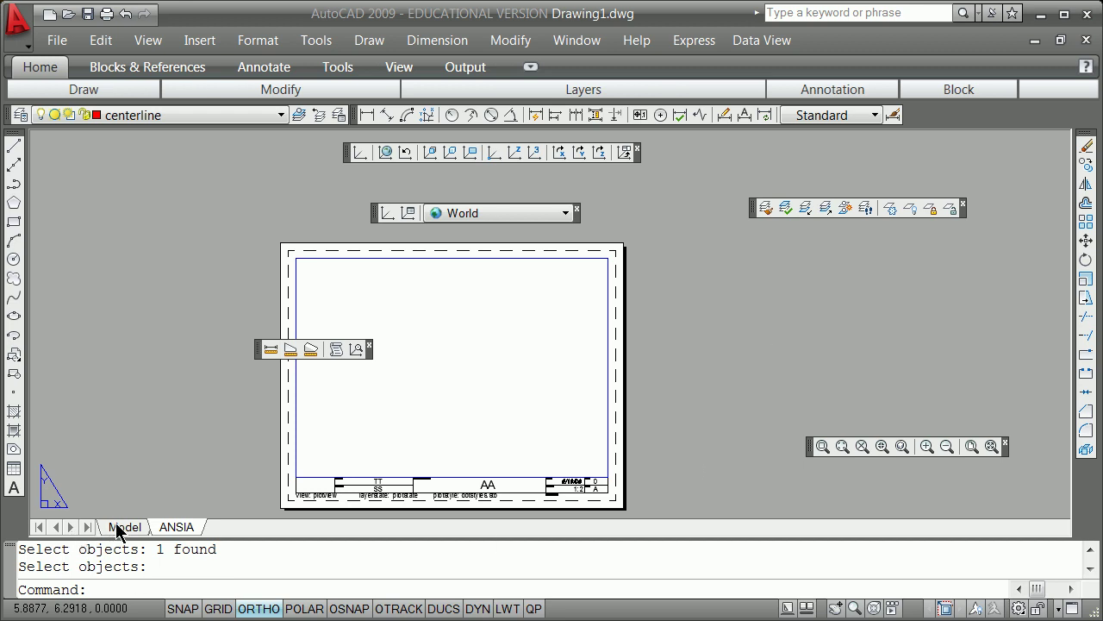
Switch to model space and set length units to Architectural with 1/16-inch precision
mouse_move(124, 530)
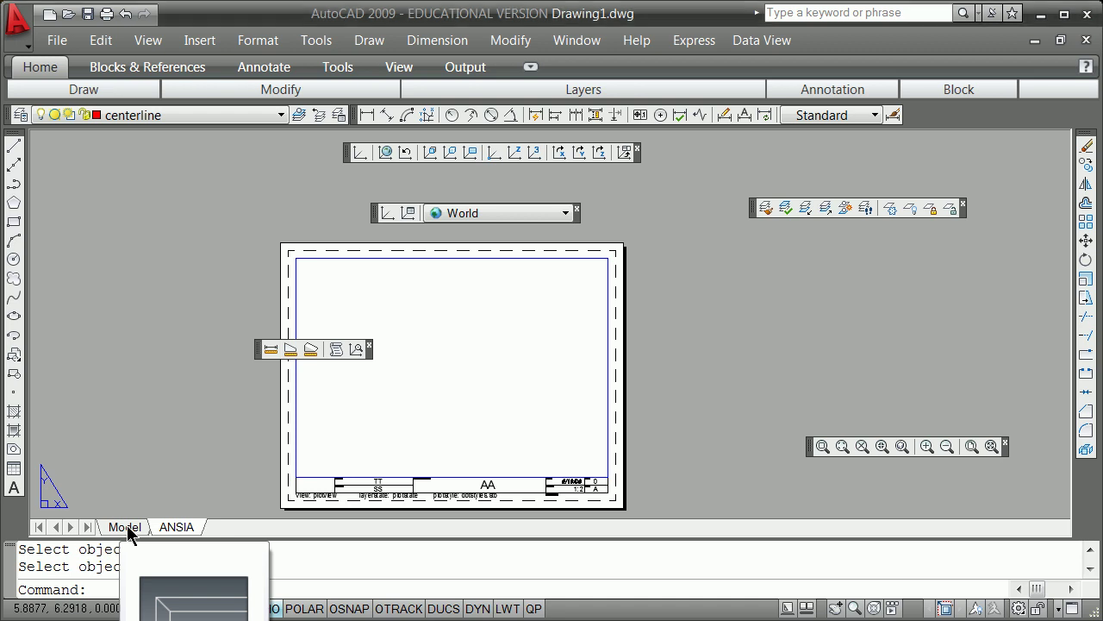
click(126, 525)
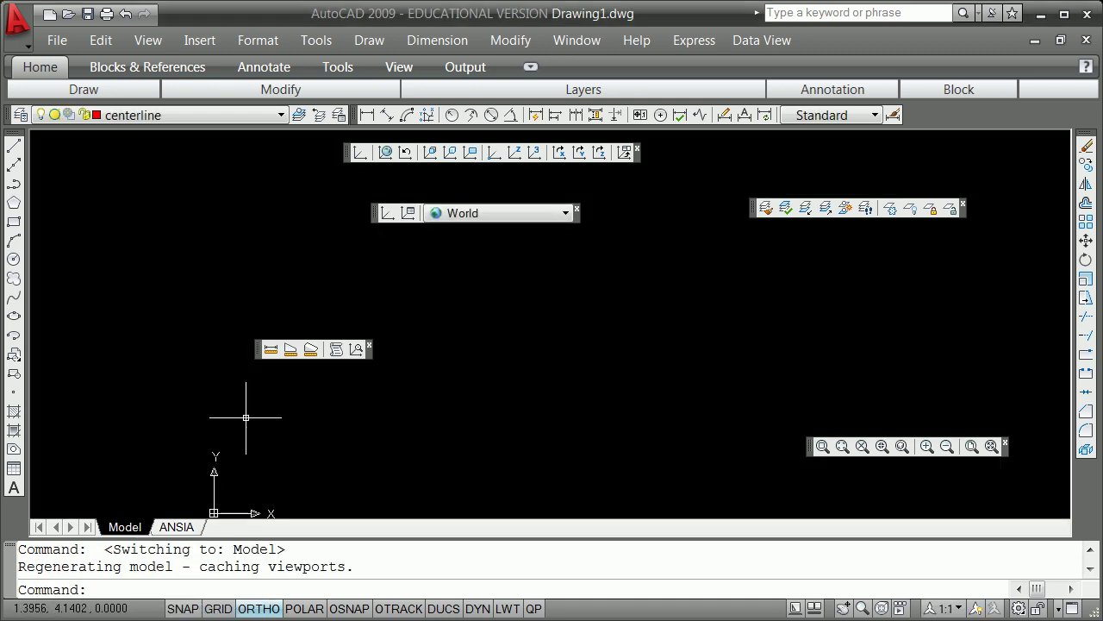
text(units)
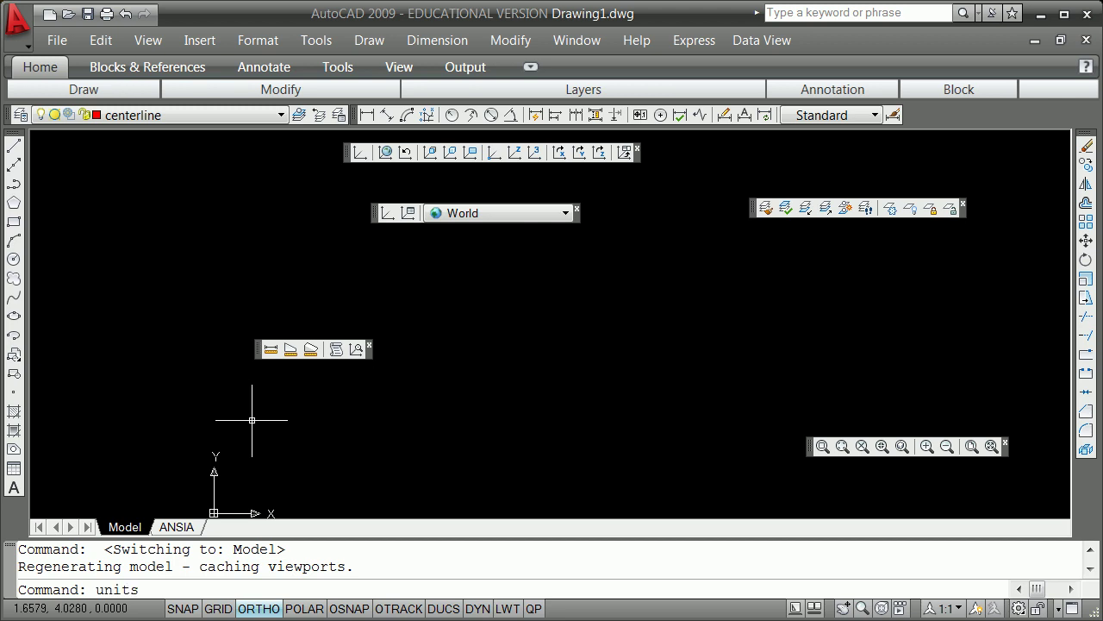
key(Return)
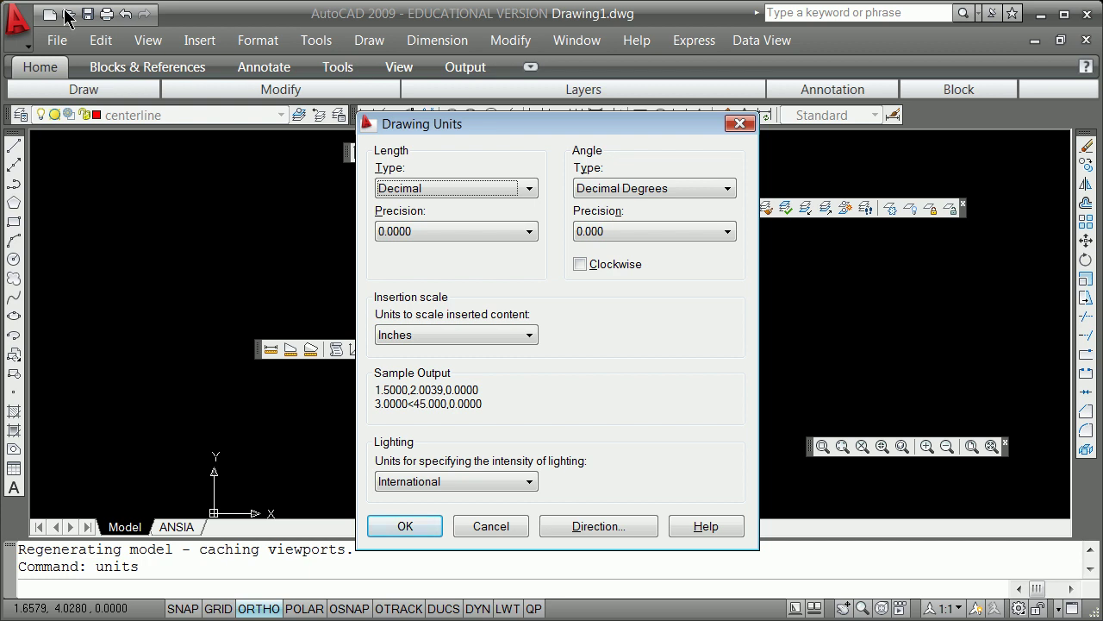
click(394, 149)
click(525, 190)
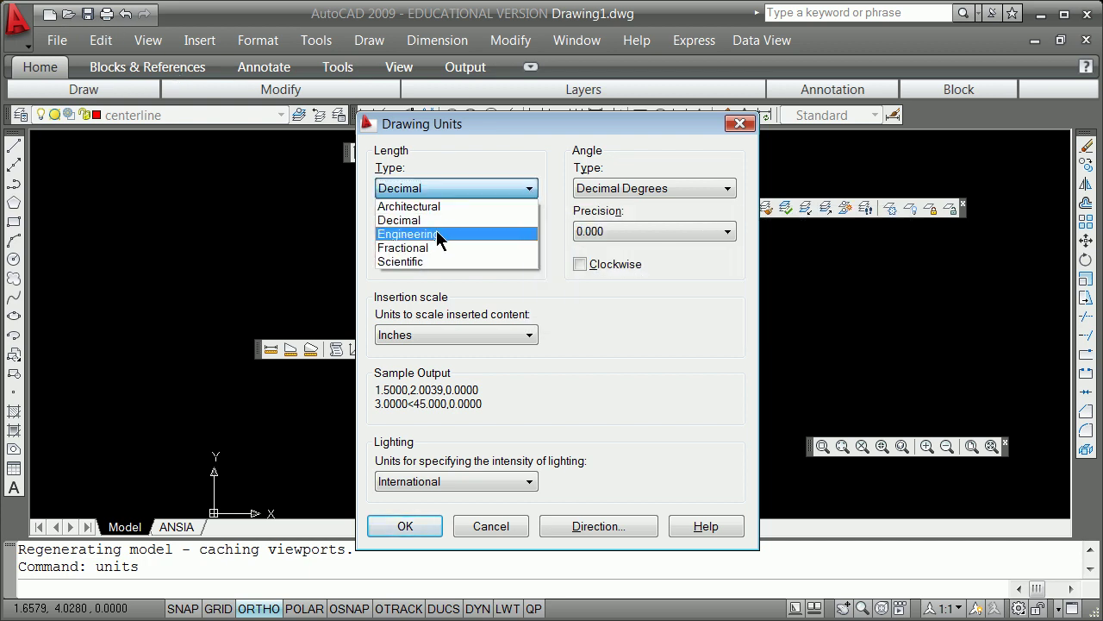
click(429, 207)
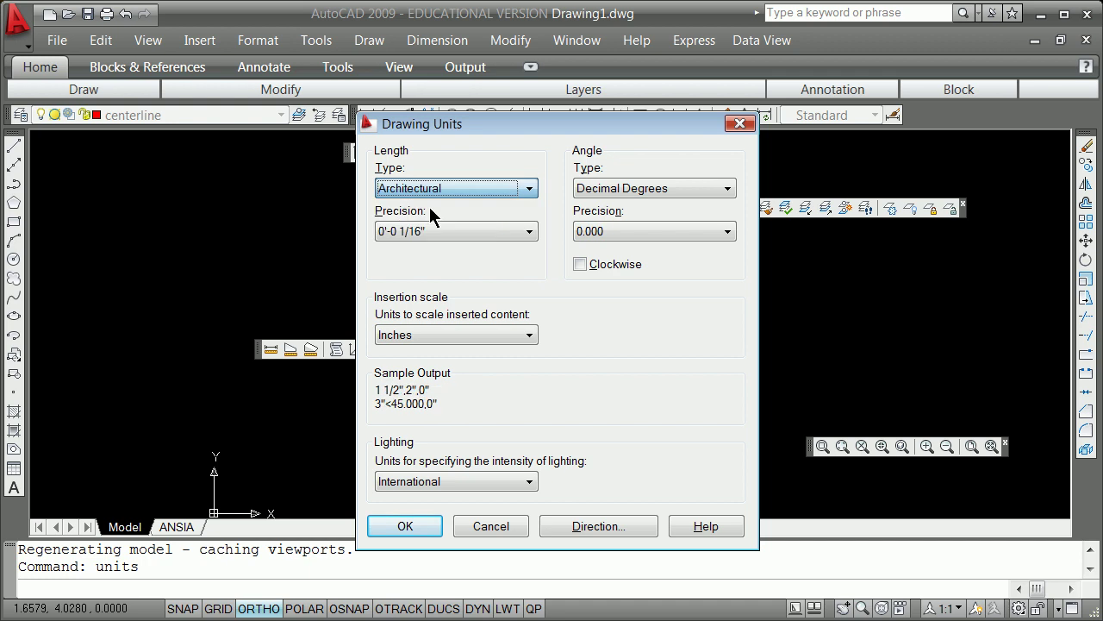
click(407, 526)
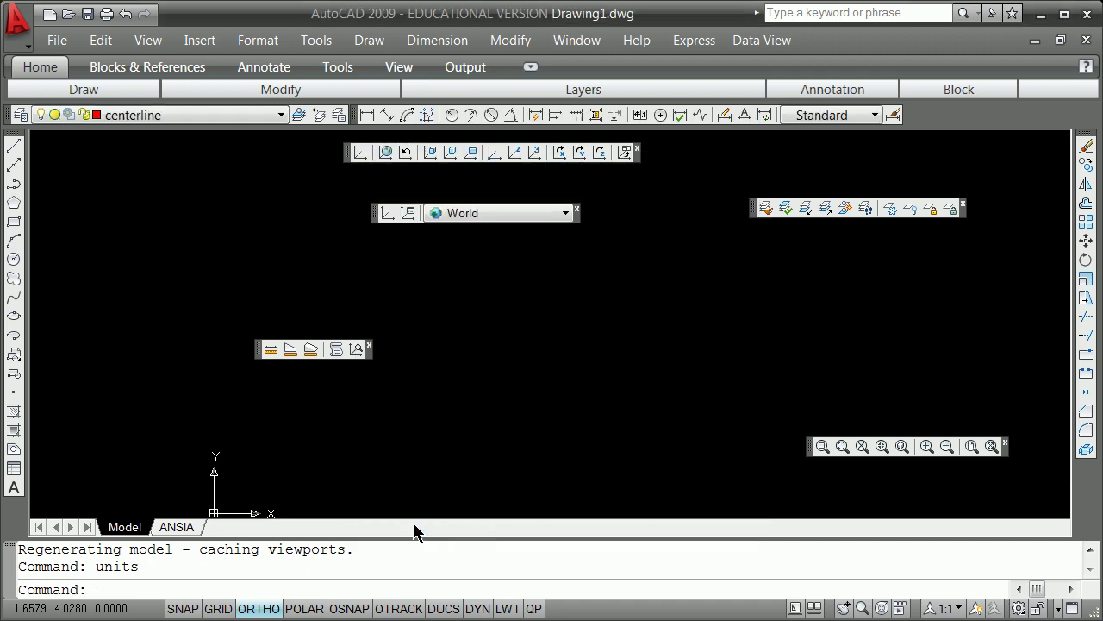
Close the floating dimension and zoom toolbars, then draw a 20' by 8' rectangle from 0,0,0
click(369, 344)
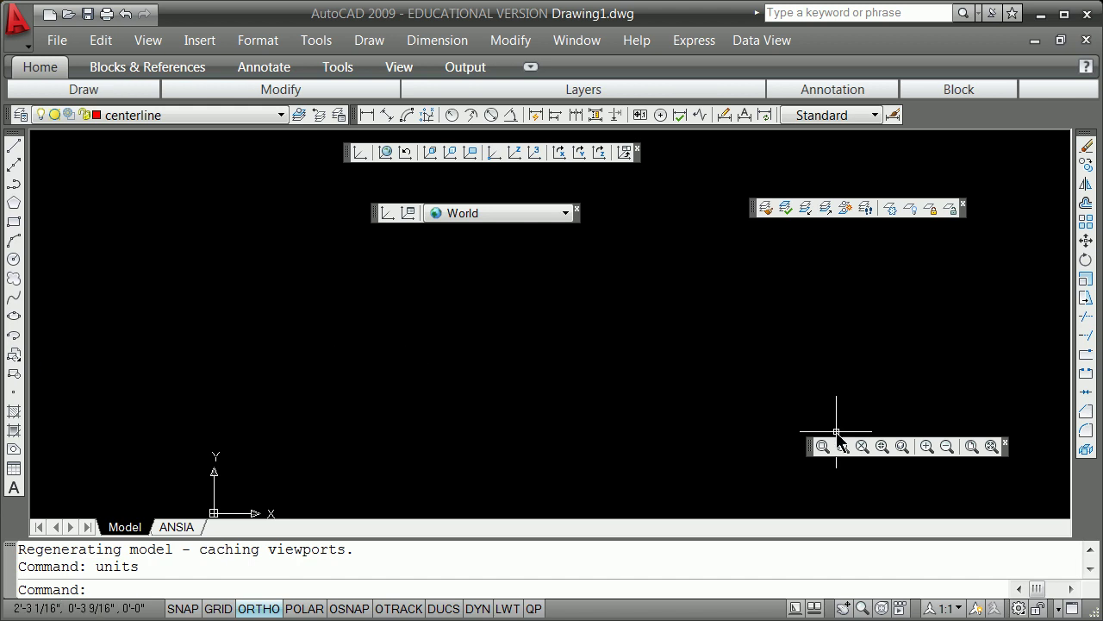
click(1005, 443)
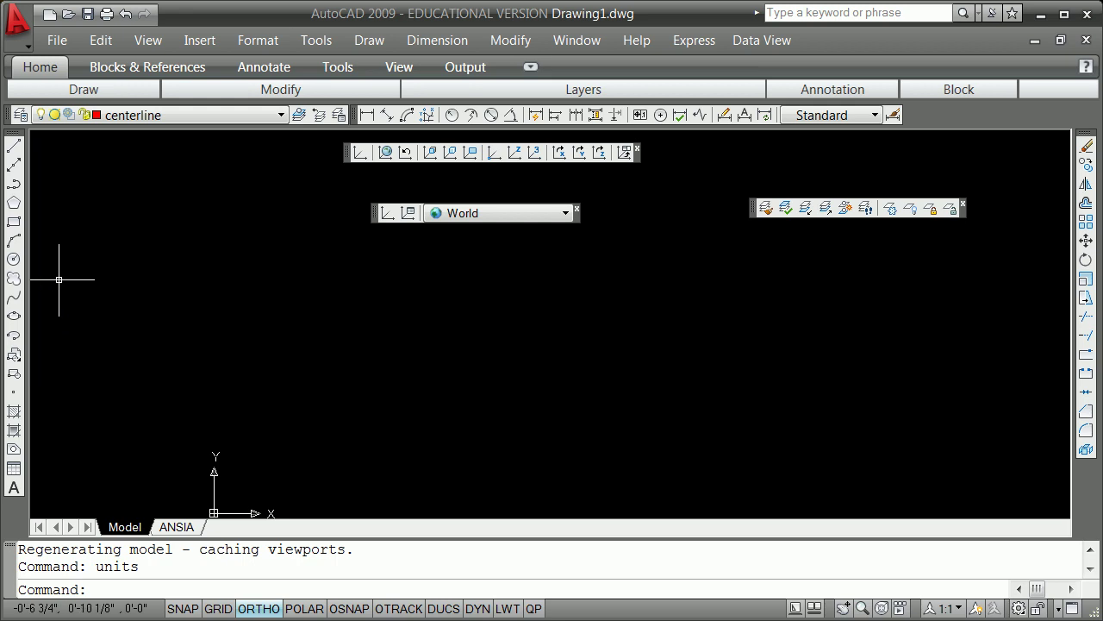
click(14, 227)
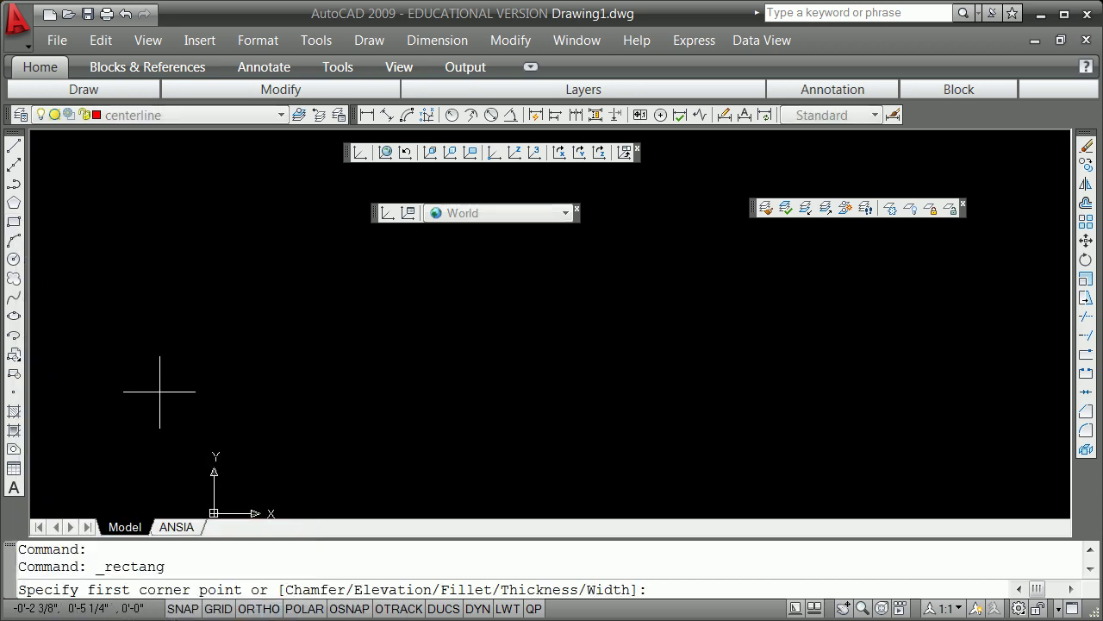
text(0,0,0)
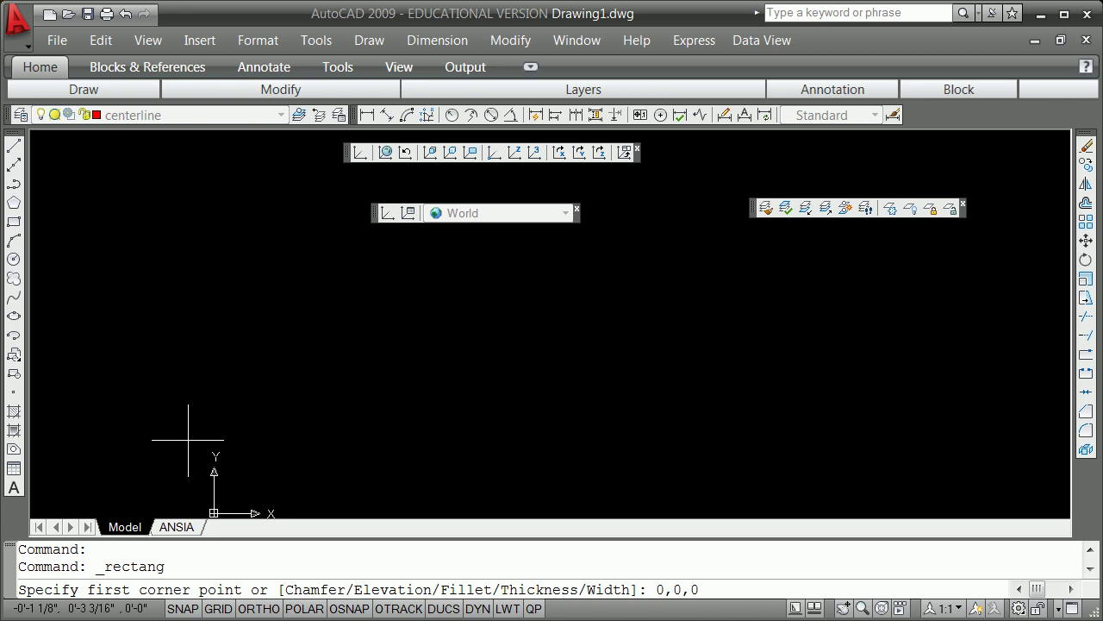
key(Return)
text(@20)
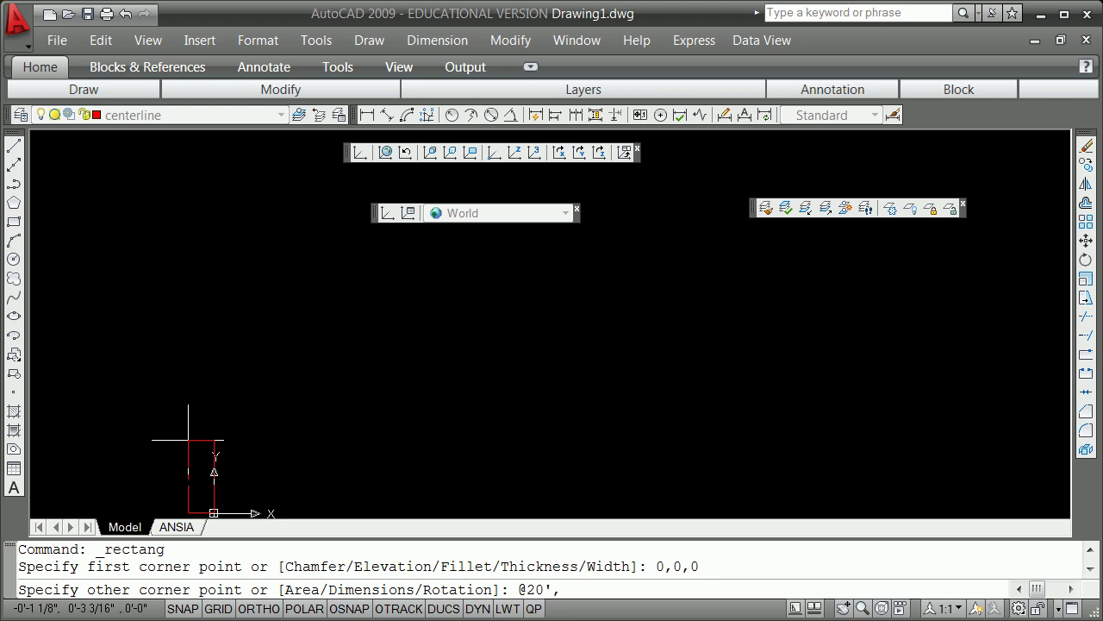
text(',8)
key(Return)
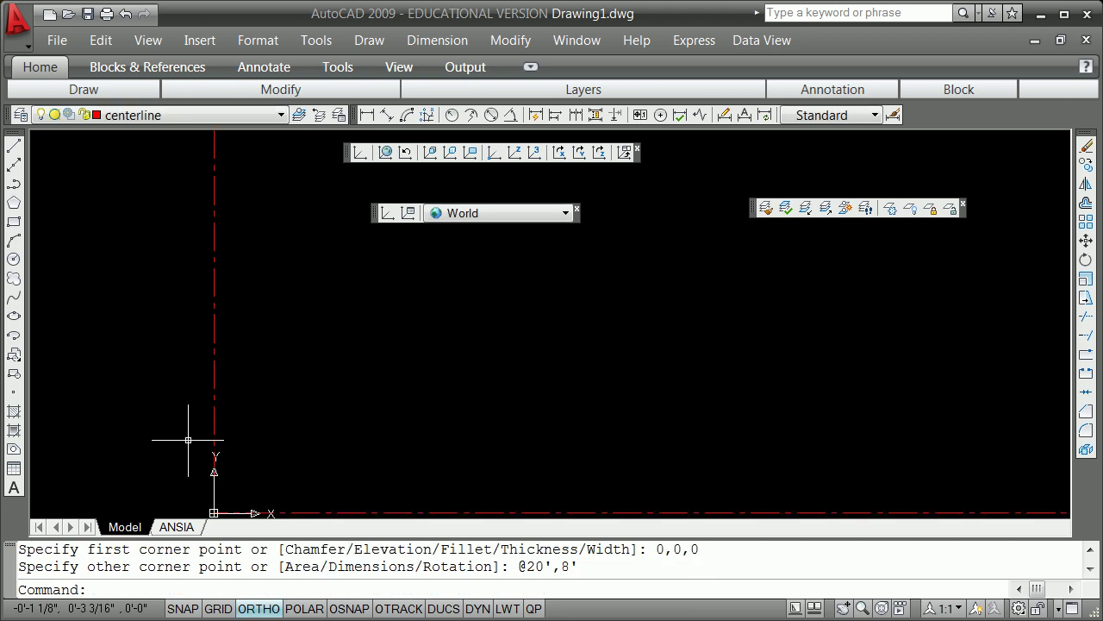
Zoom to extents so the whole rectangle fills the view
text(z)
key(Return)
text(e)
key(Return)
Explode the rectangle into separate lines with X
scroll(188, 440, down, 5)
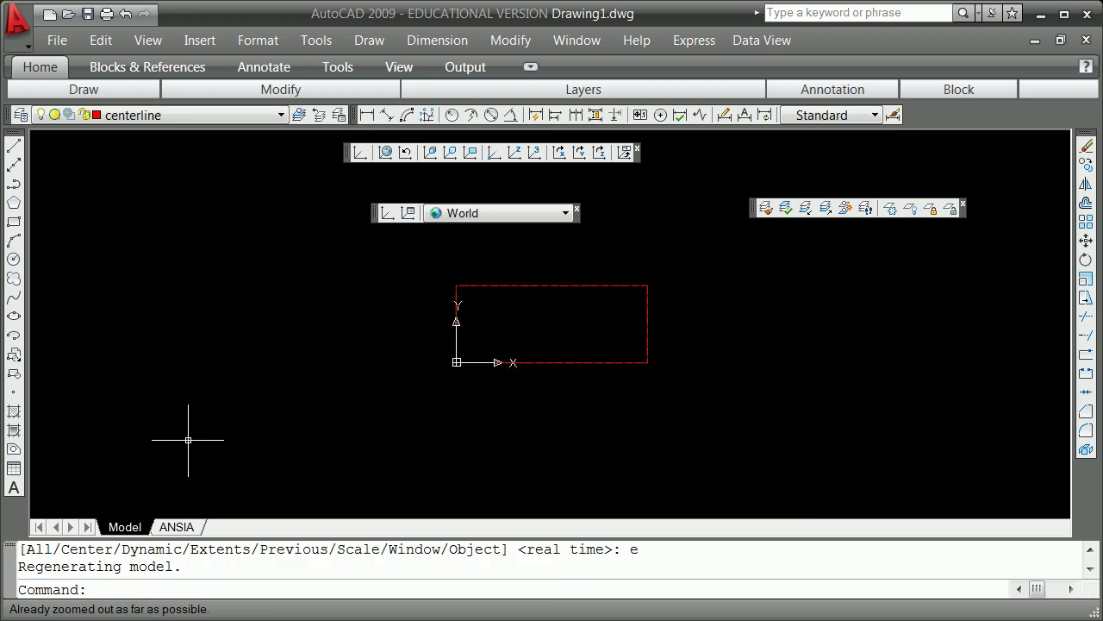
scroll(517, 301, up, 3)
scroll(551, 285, down, 1)
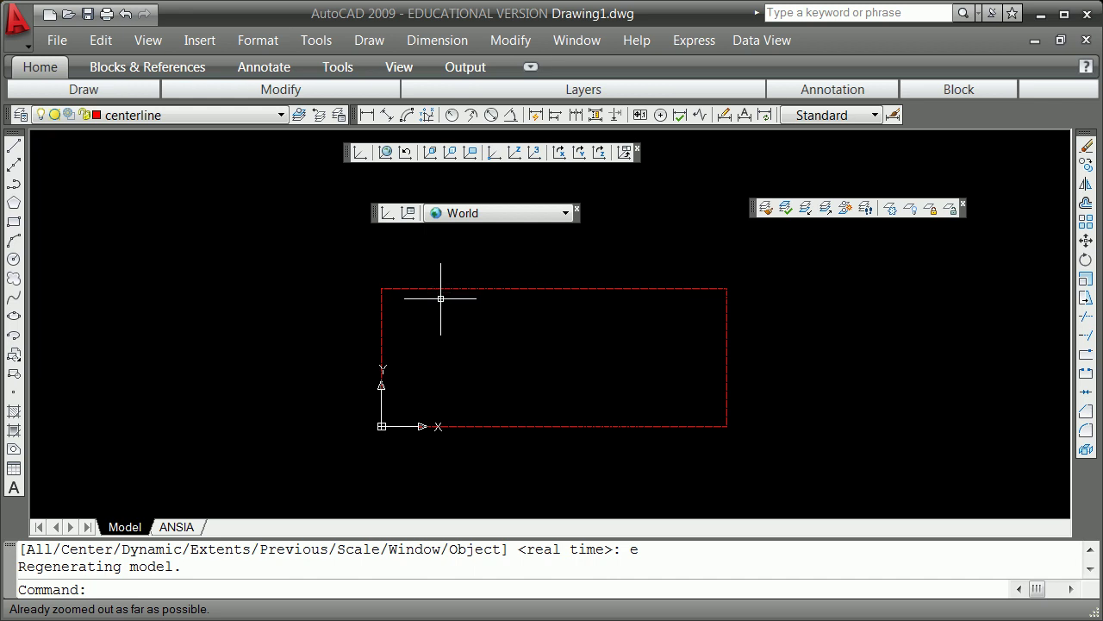
text(x)
key(Return)
click(495, 288)
key(Return)
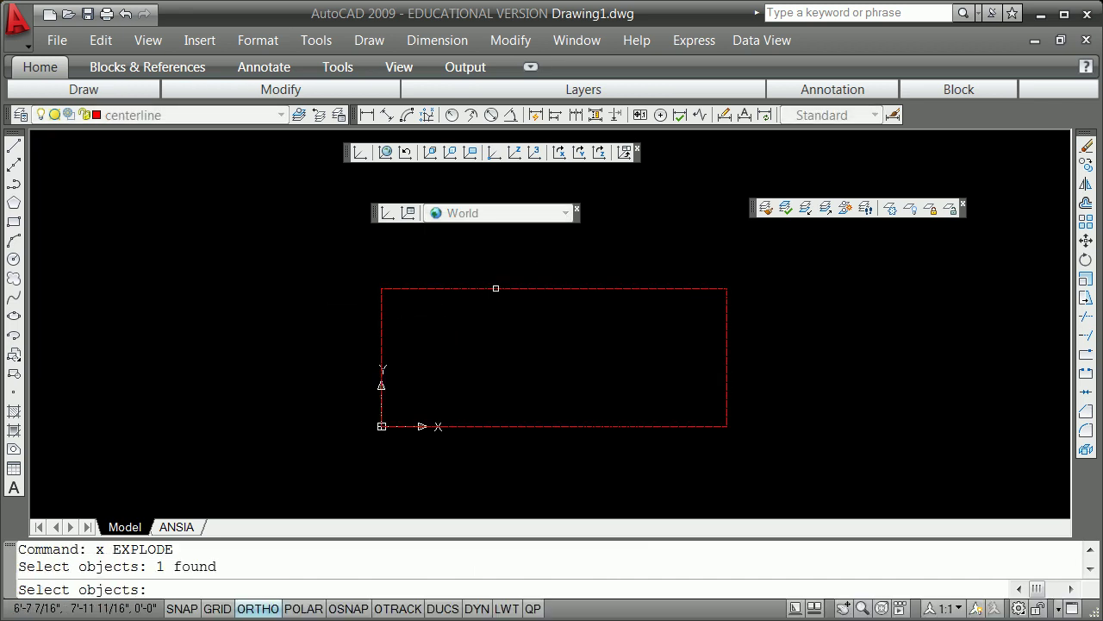
Rotate the rectangle's top line 45° about its left endpoint
click(423, 288)
click(381, 288)
key(space)
key(space)
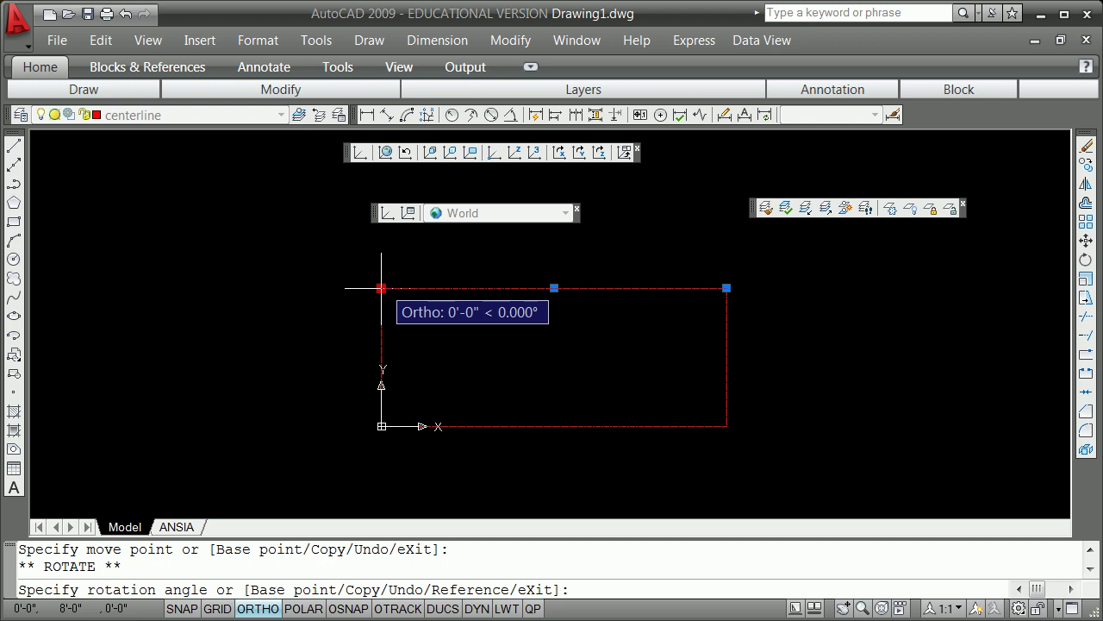
text(45)
key(Return)
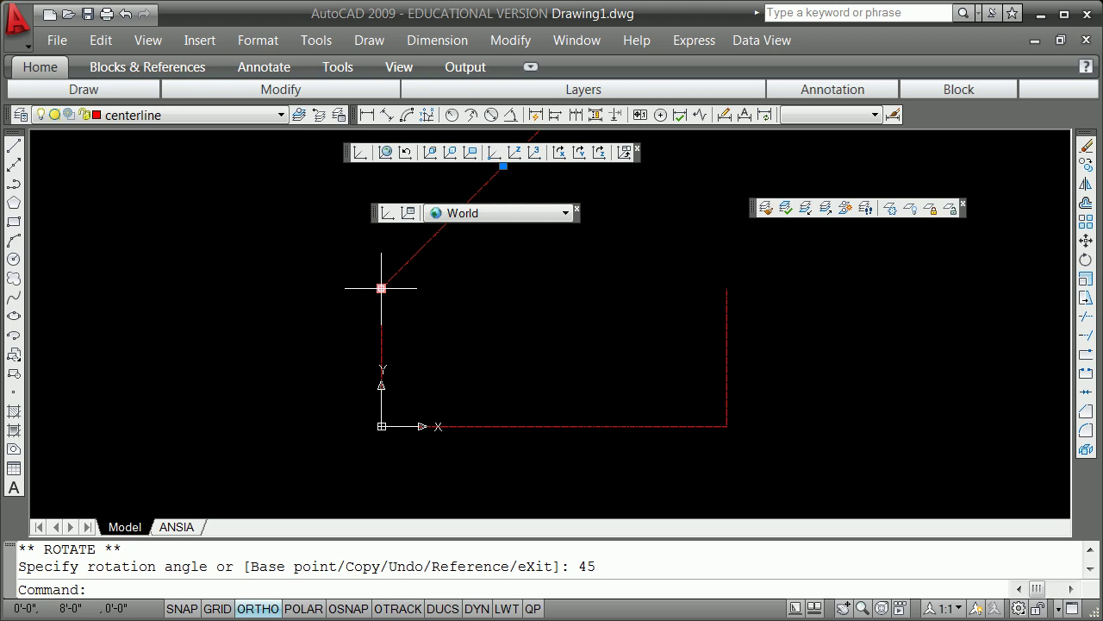
key(Escape)
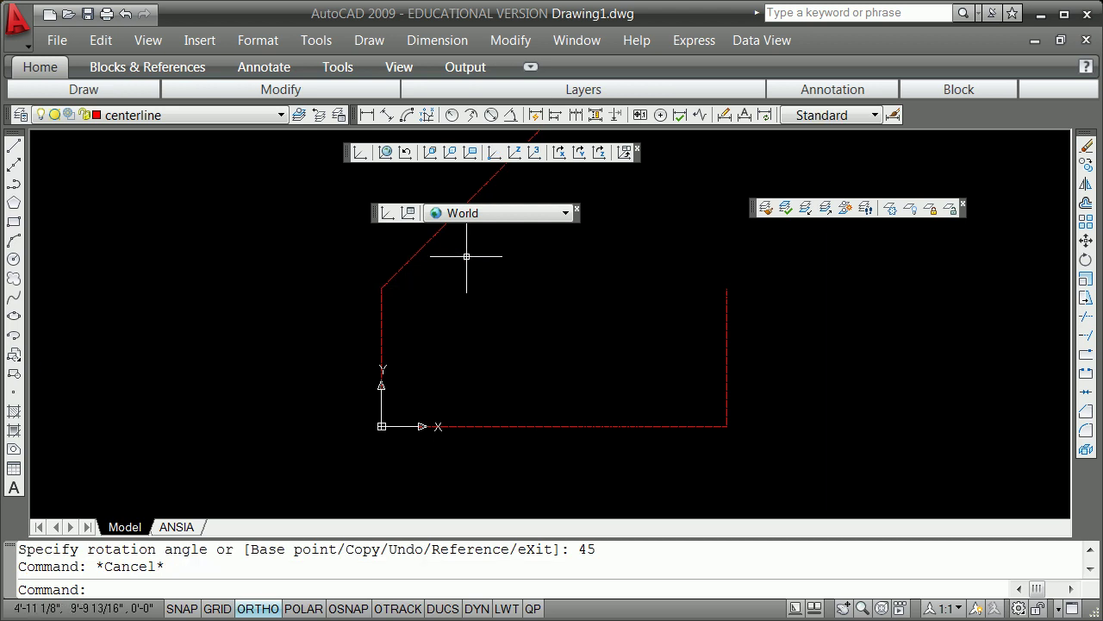
scroll(546, 314, down, 2)
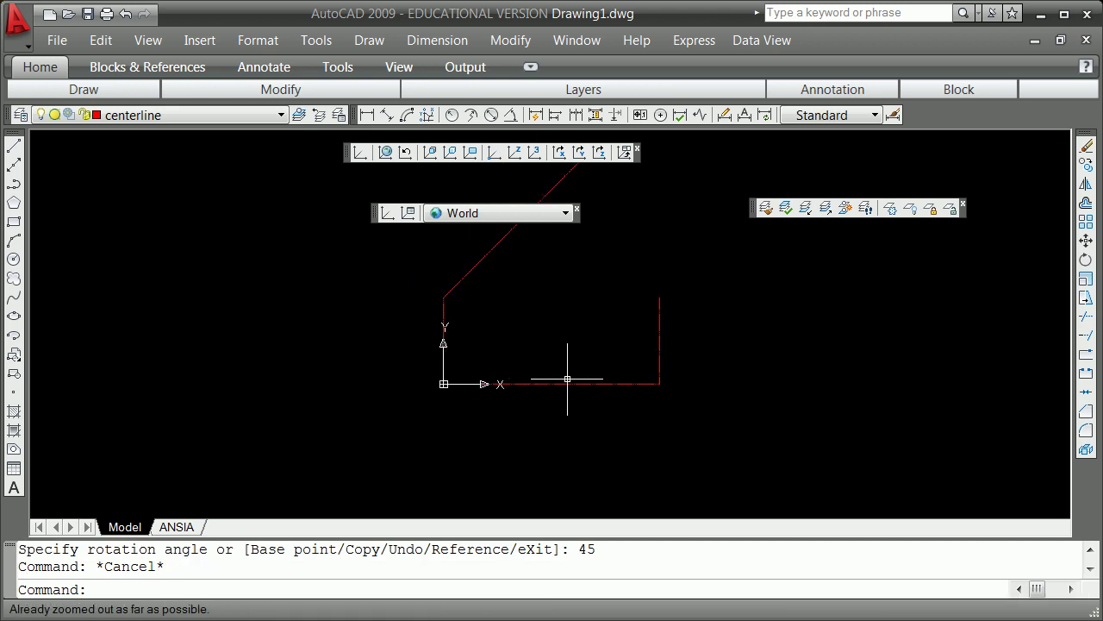
scroll(330, 487, up, 2)
key(Escape)
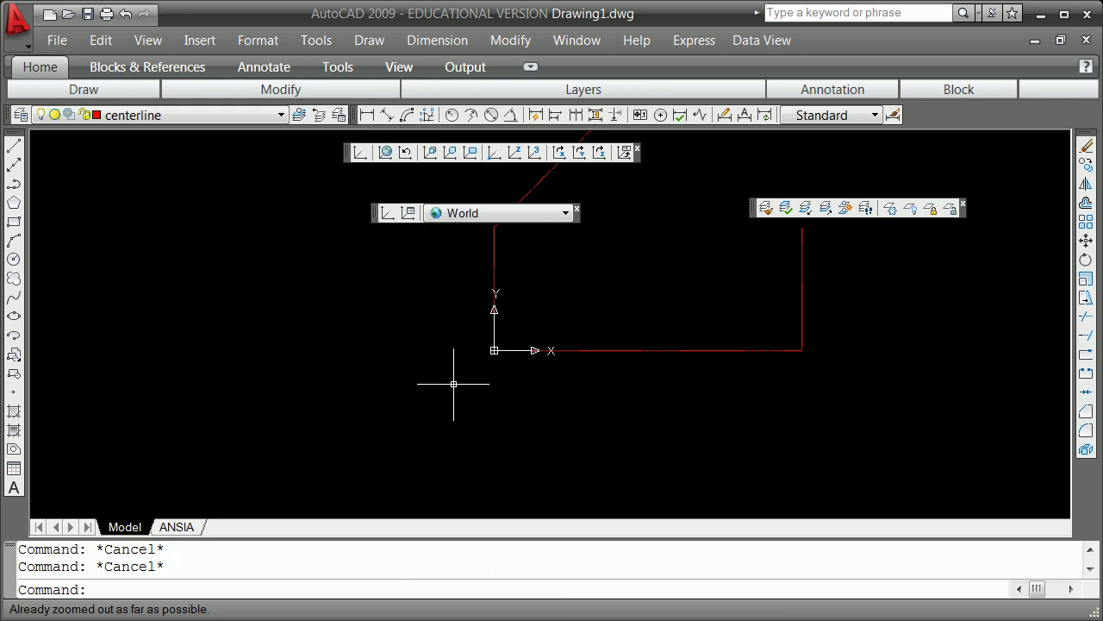
scroll(440, 370, up, 5)
scroll(441, 372, down, 6)
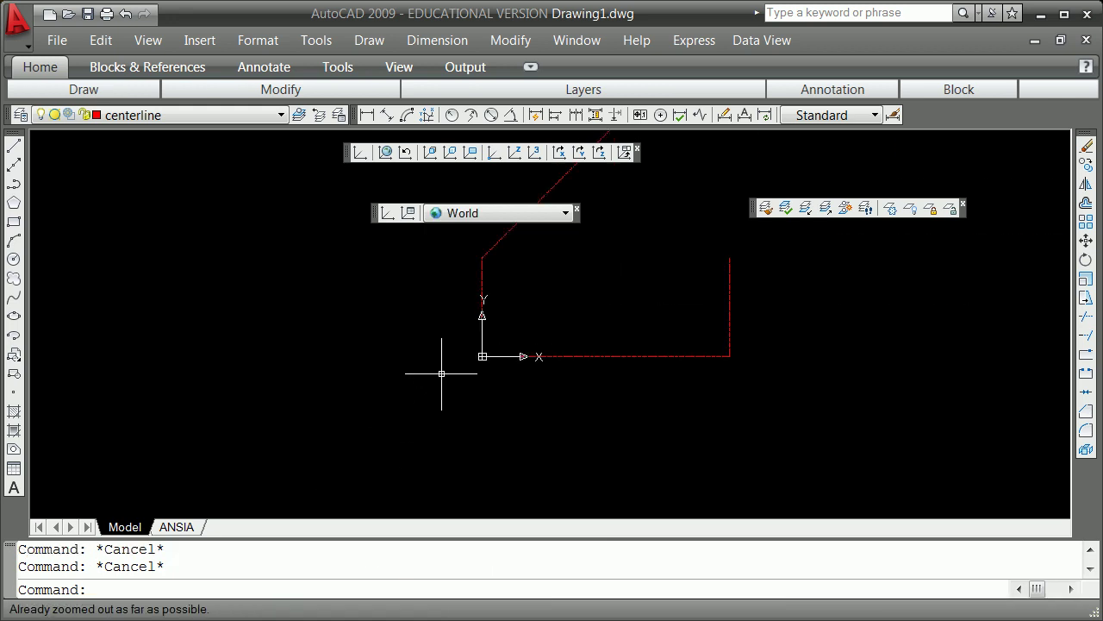
Draw a line from the right edge's top endpoint to the top-left corner
text(l)
key(Return)
text(end)
key(Return)
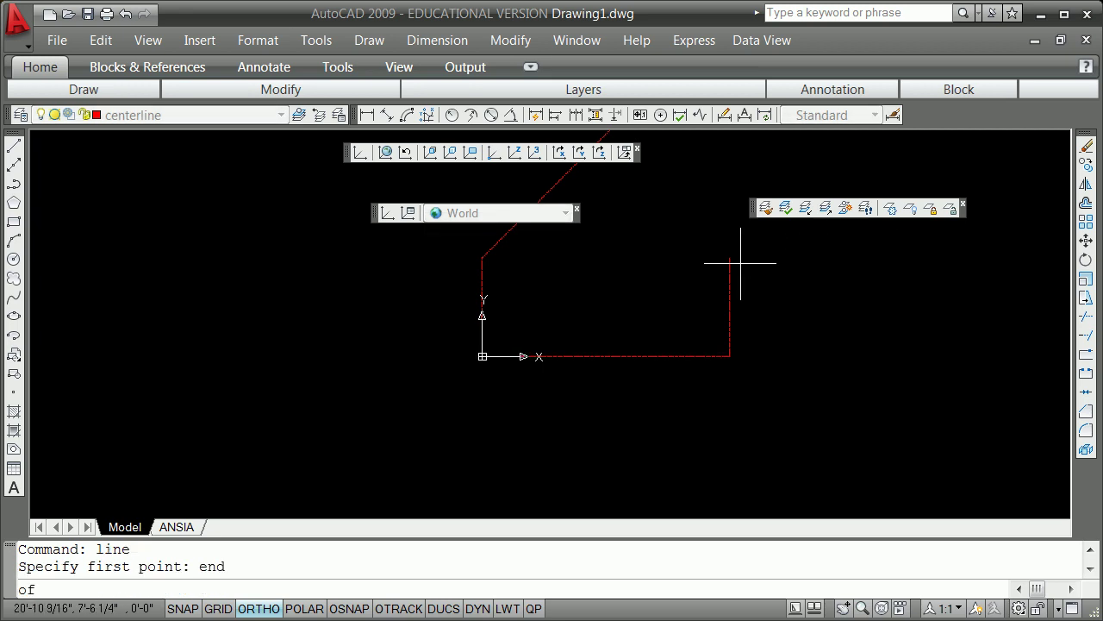
click(731, 255)
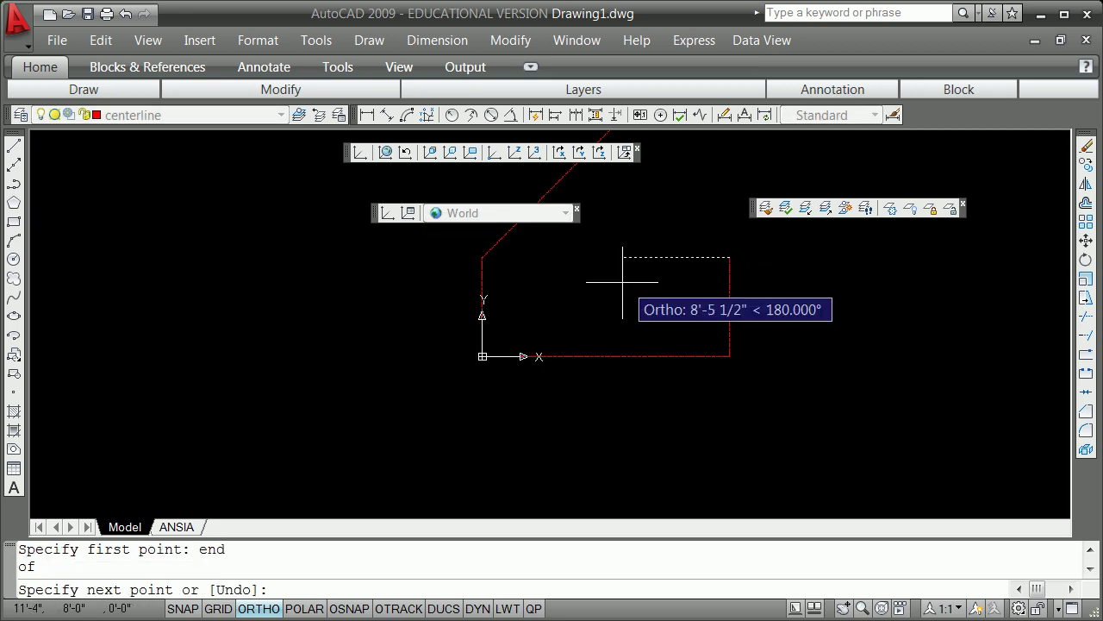
shift+right_click(488, 266)
click(539, 359)
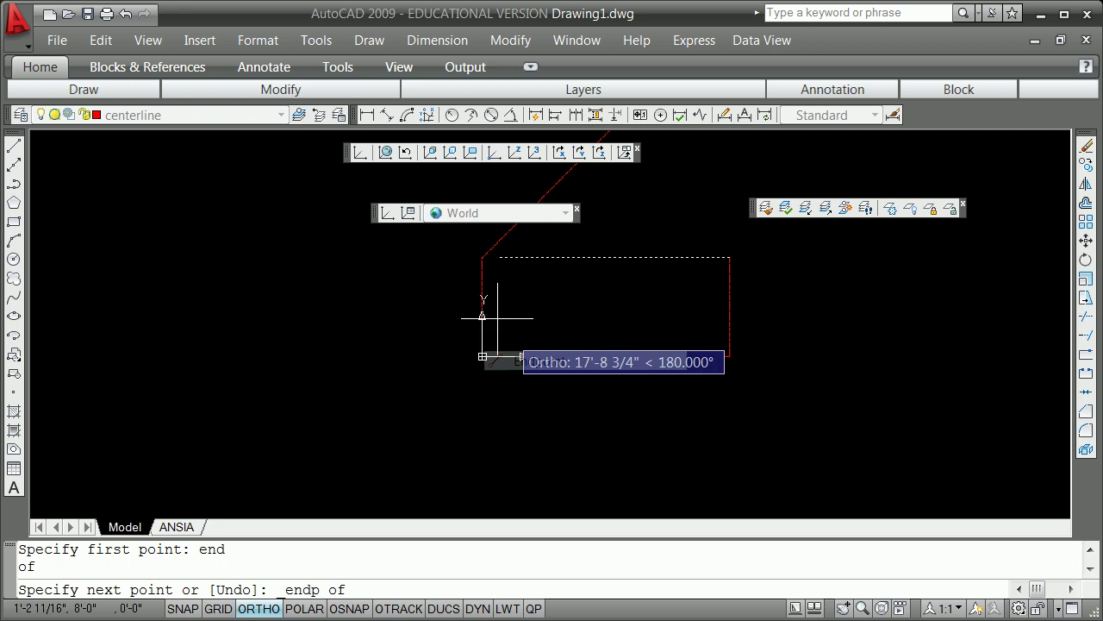
click(483, 257)
key(Return)
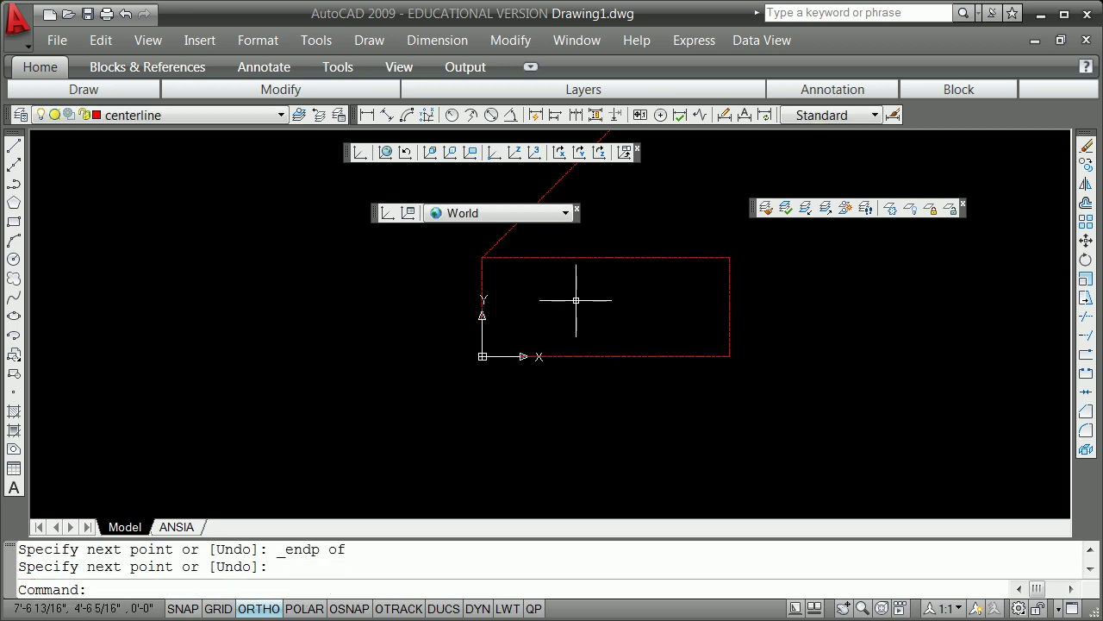
Rotate the new top line -30° about its right endpoint
click(633, 257)
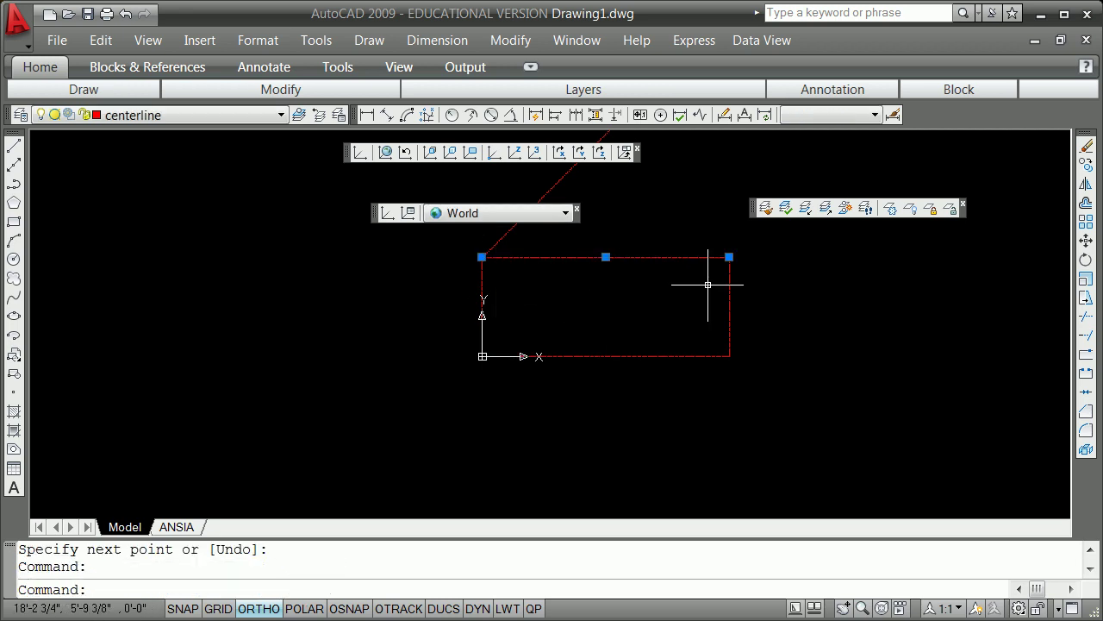
click(729, 257)
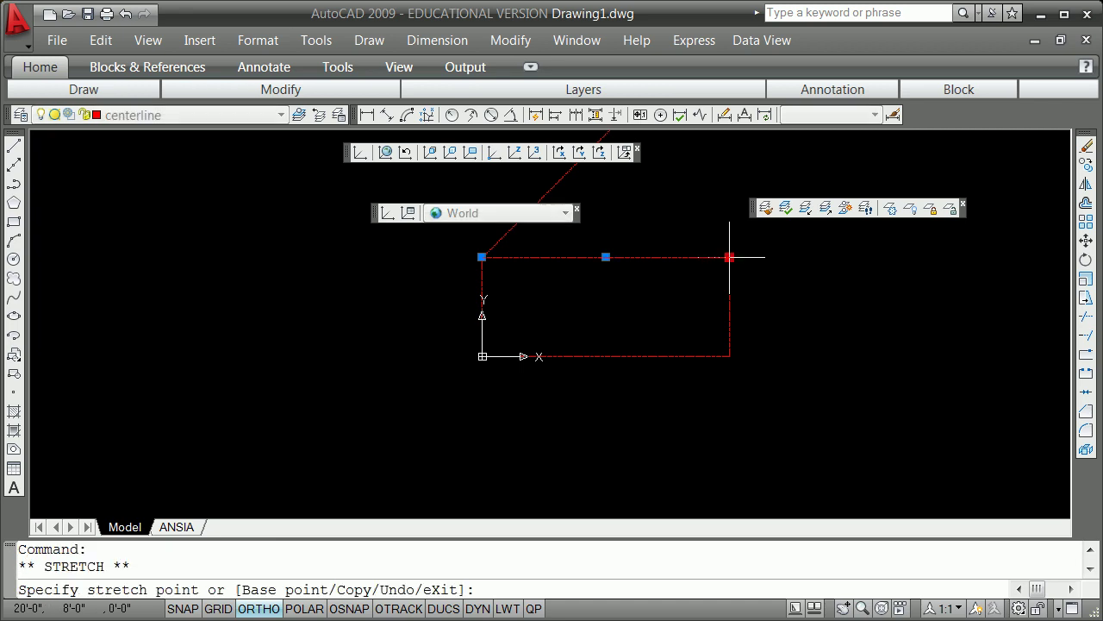
key(space)
key(space)
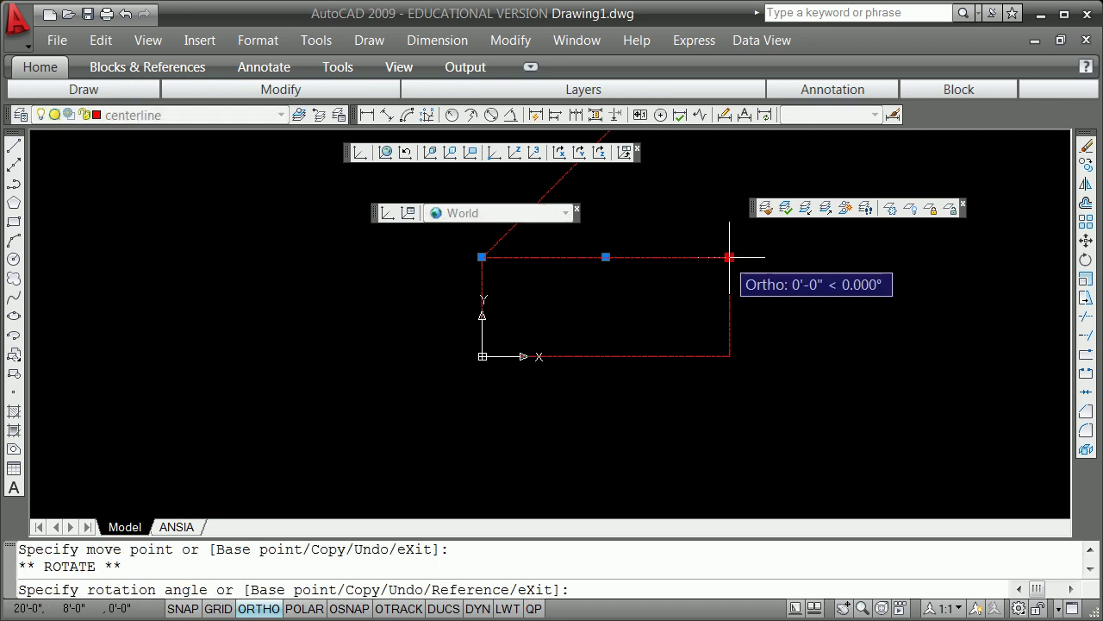
text(-30)
key(Return)
scroll(678, 276, down, 2)
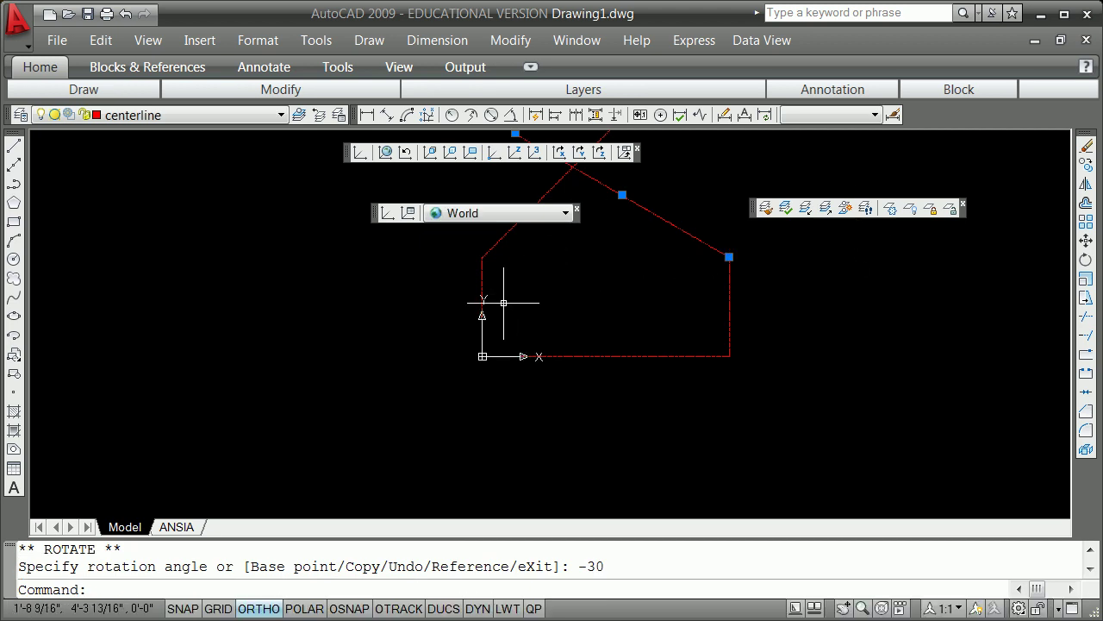
text(z)
key(Return)
Zoom to extents and fillet the left and right roof lines into a sharp apex
text(e)
key(Return)
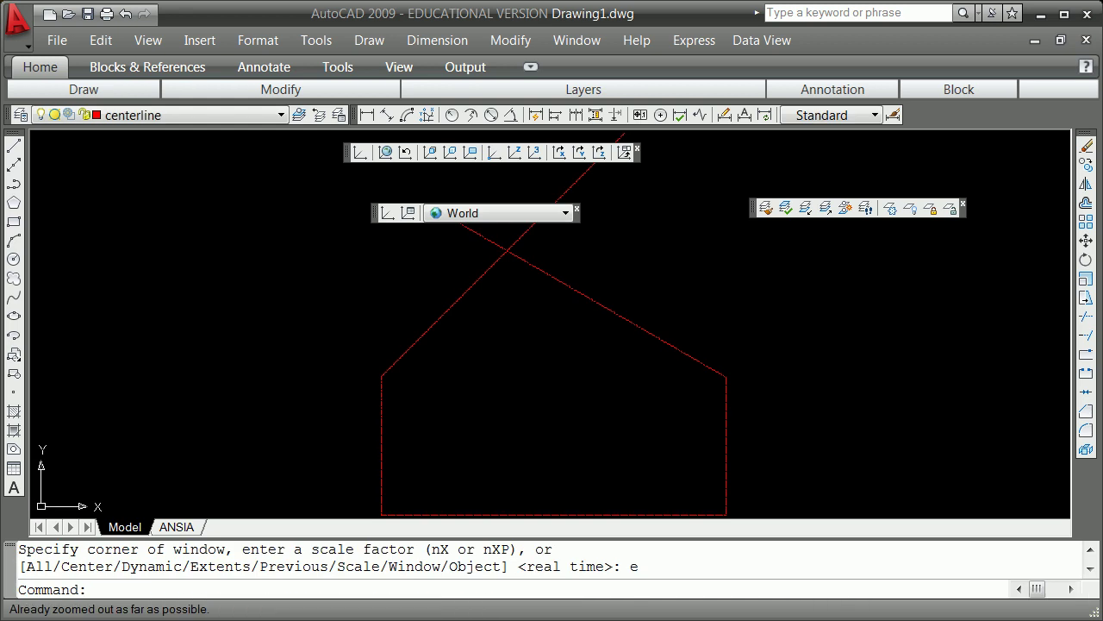
text(f)
key(Return)
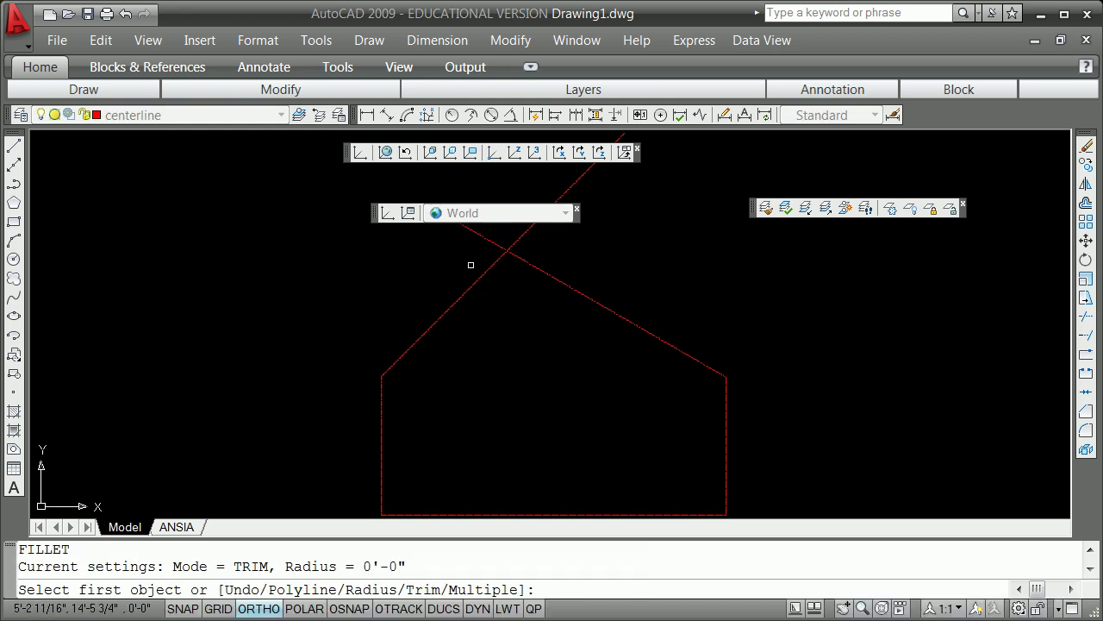
click(477, 278)
click(521, 264)
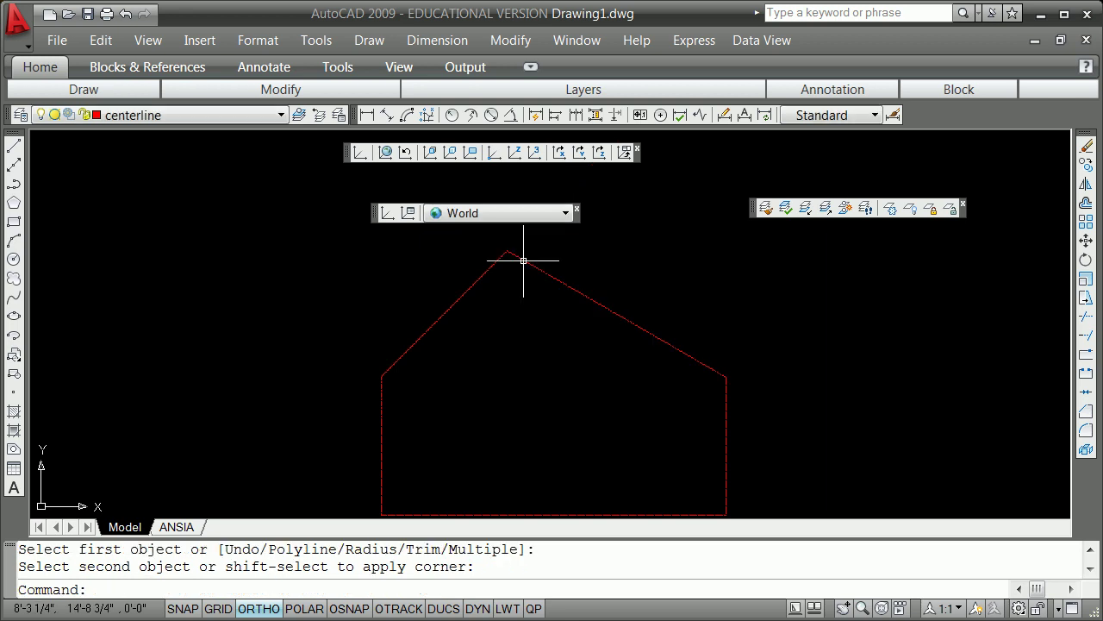
scroll(510, 284, down, 1)
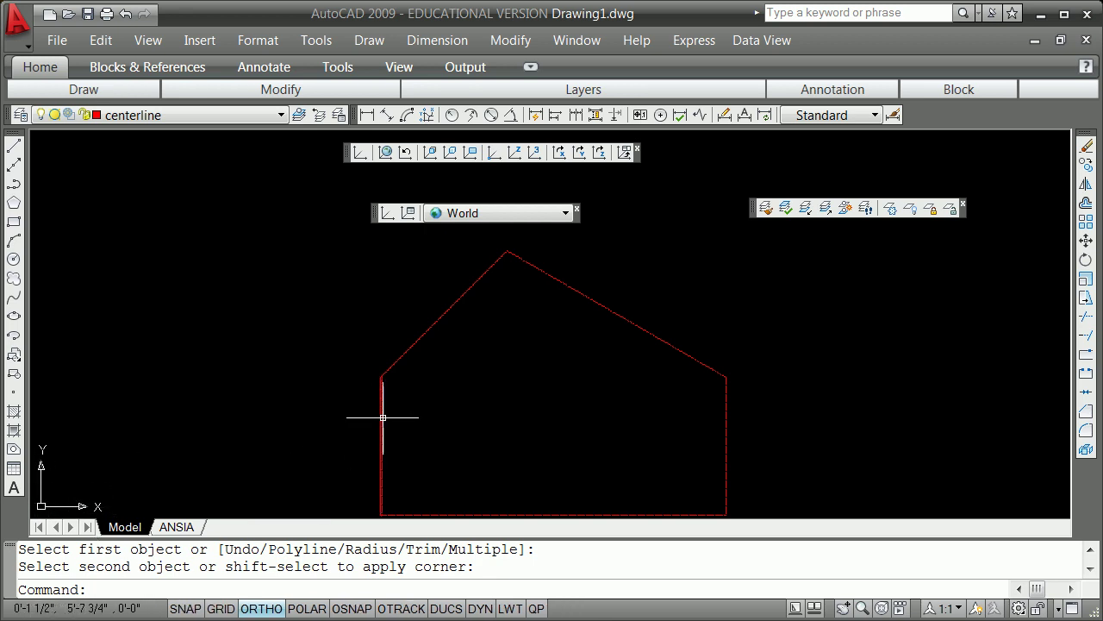
scroll(382, 419, down, 2)
scroll(492, 406, down, 1)
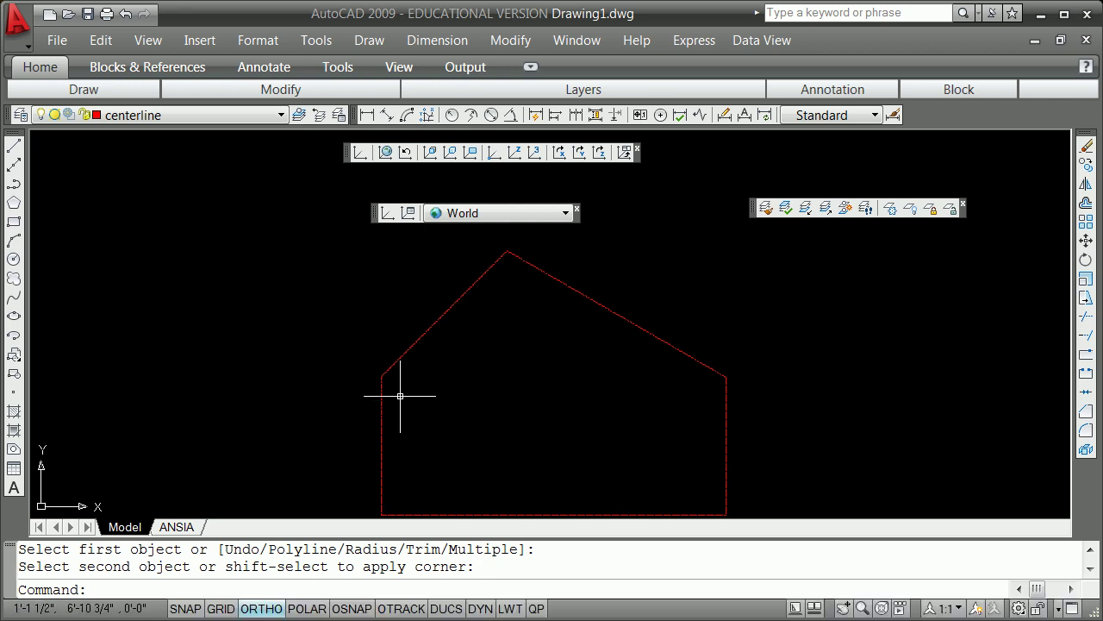
scroll(438, 379, down, 1)
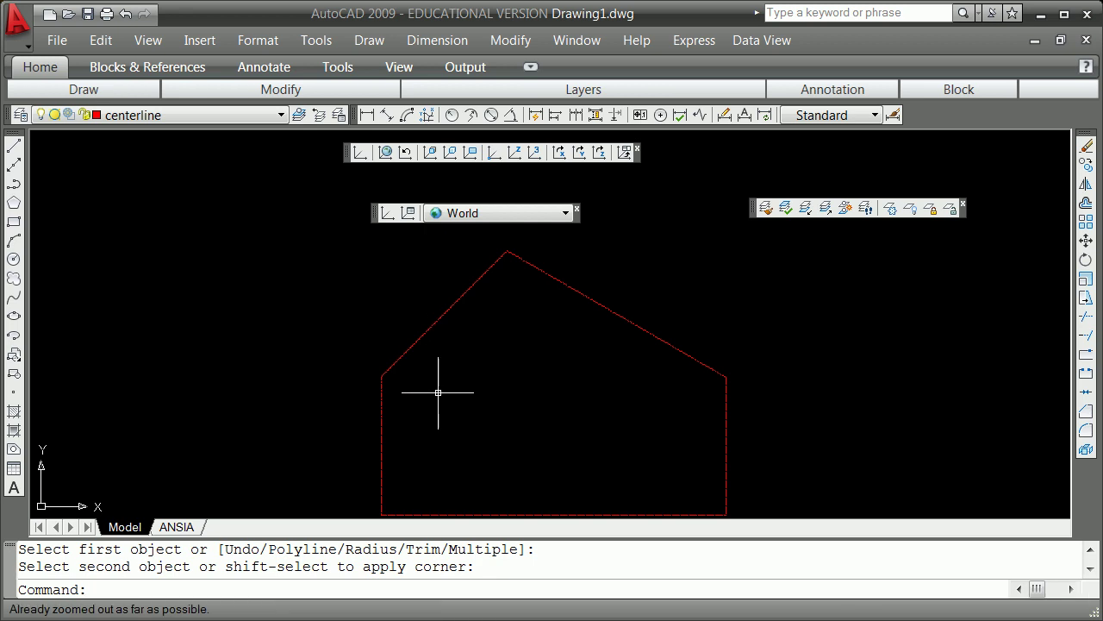
key(Return)
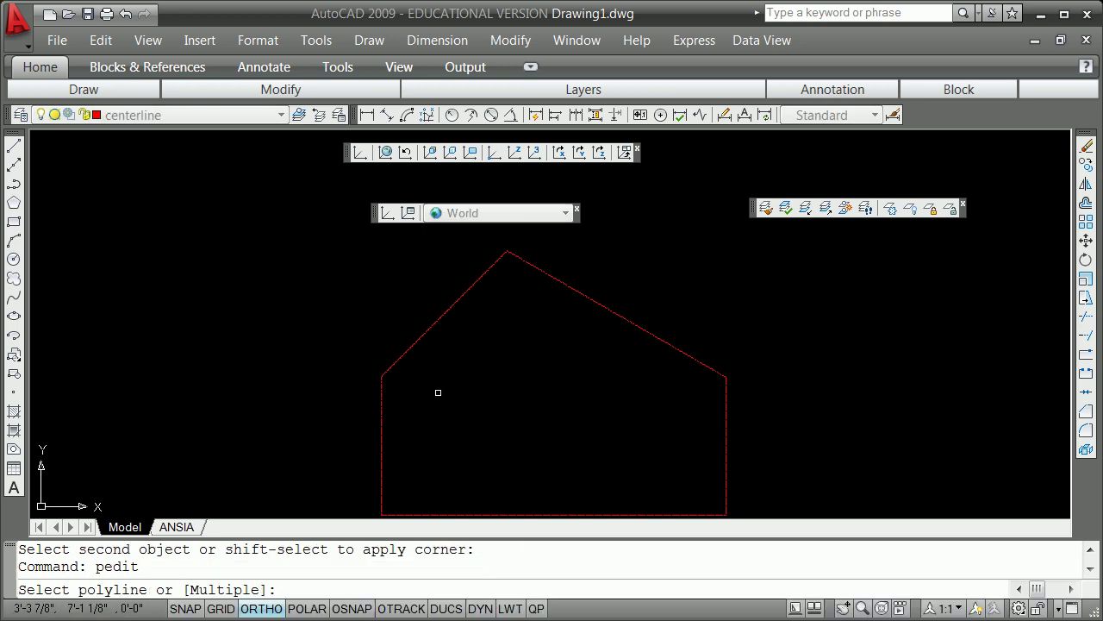
Convert the left roof line to a polyline and choose the Join option
click(452, 311)
text(j)
key(Return)
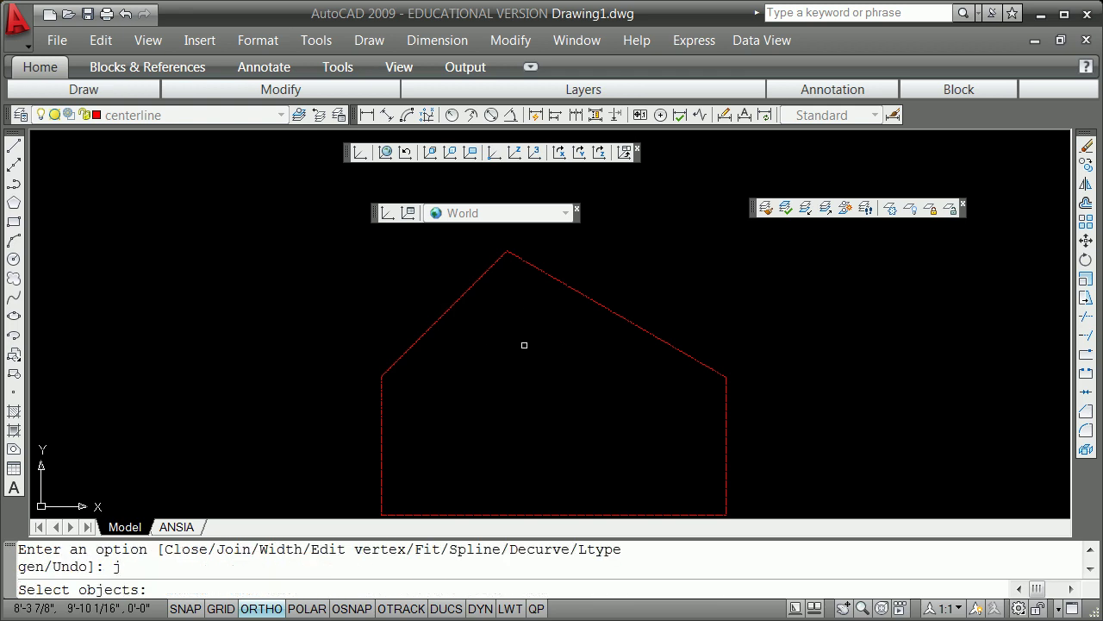
Select all house edges with crossing windows to join them into one polyline
text(c)
key(Return)
click(346, 259)
click(770, 478)
click(815, 296)
click(329, 463)
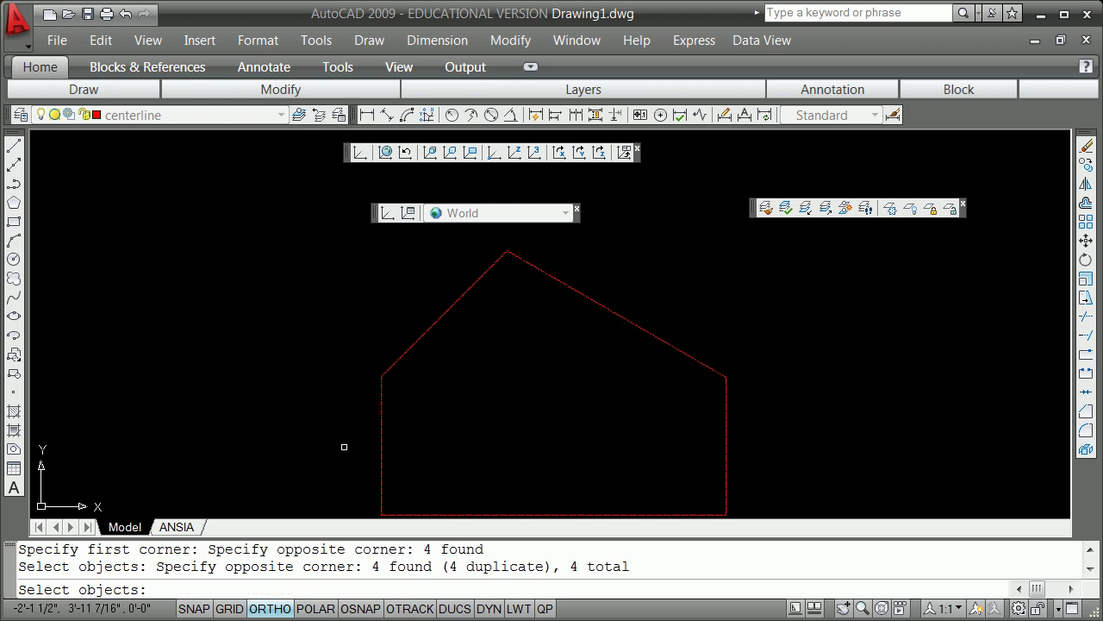
click(589, 299)
click(597, 307)
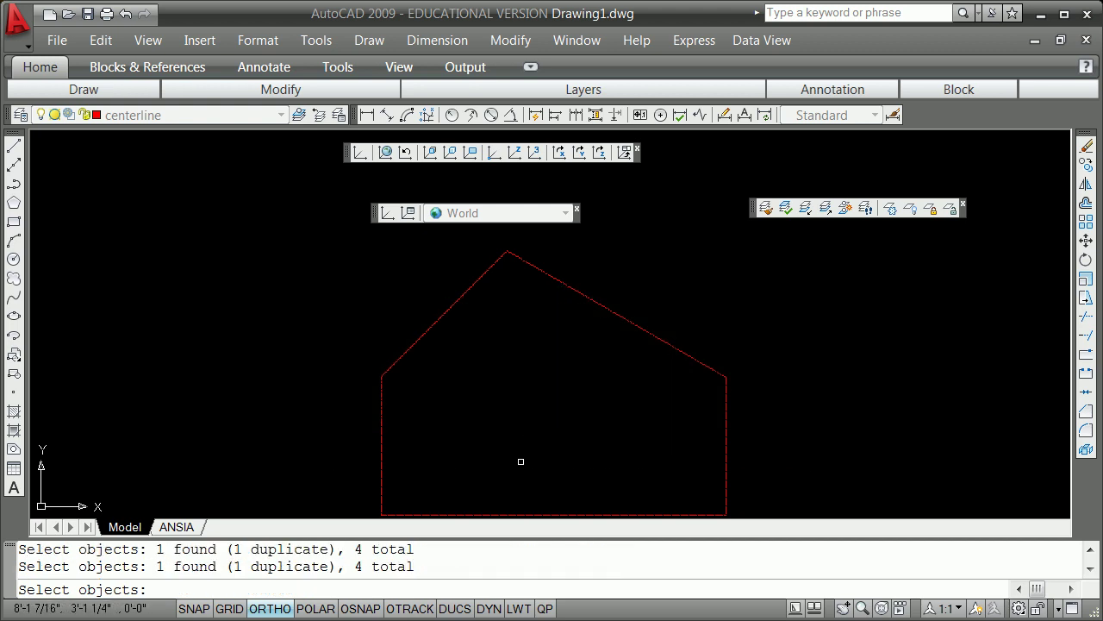
click(476, 513)
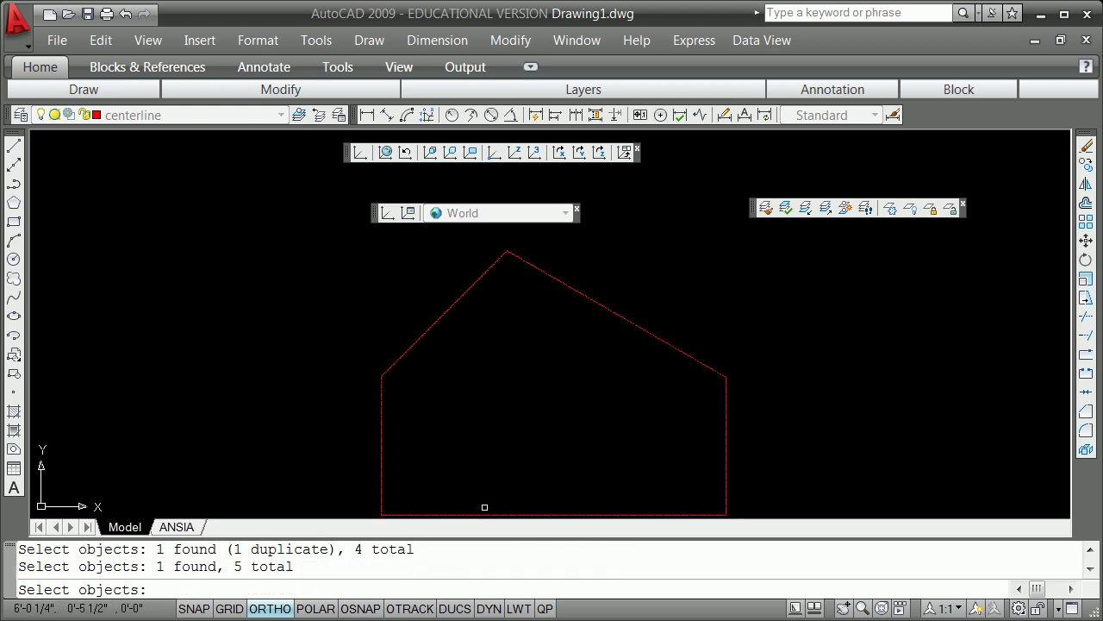
key(Return)
key(Return)
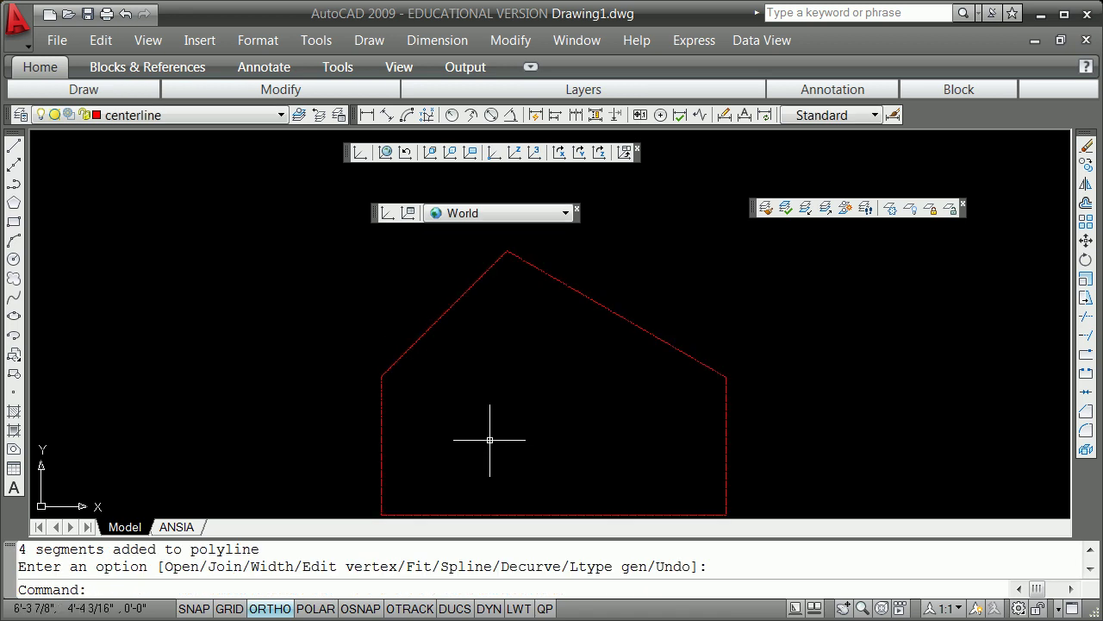
click(448, 311)
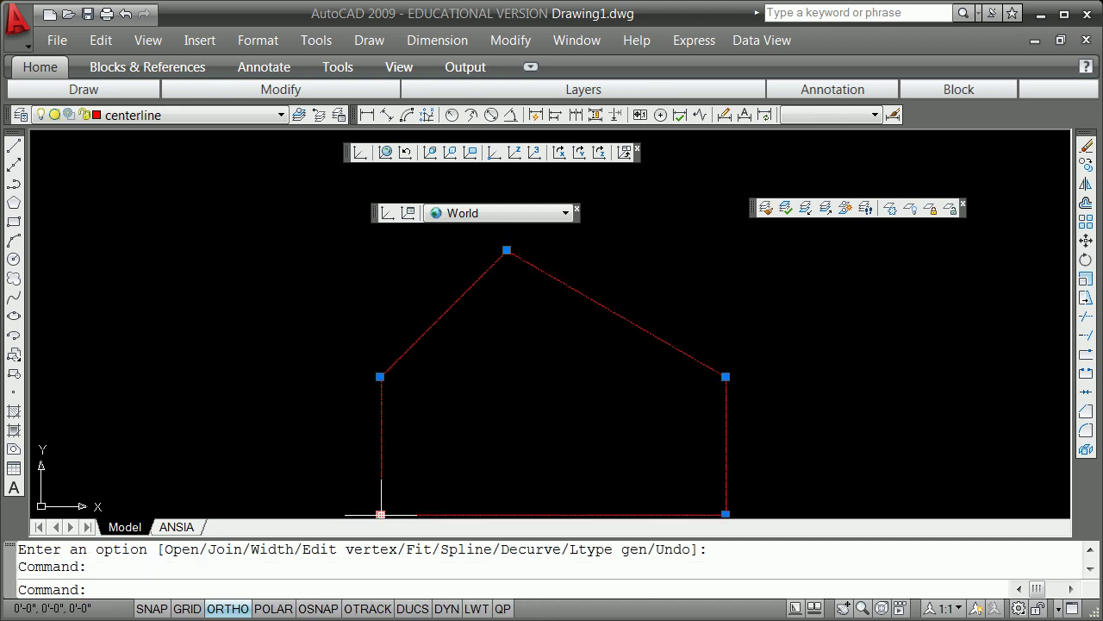
Move the house polyline so its bottom-left corner sits at 0,0,0
click(380, 515)
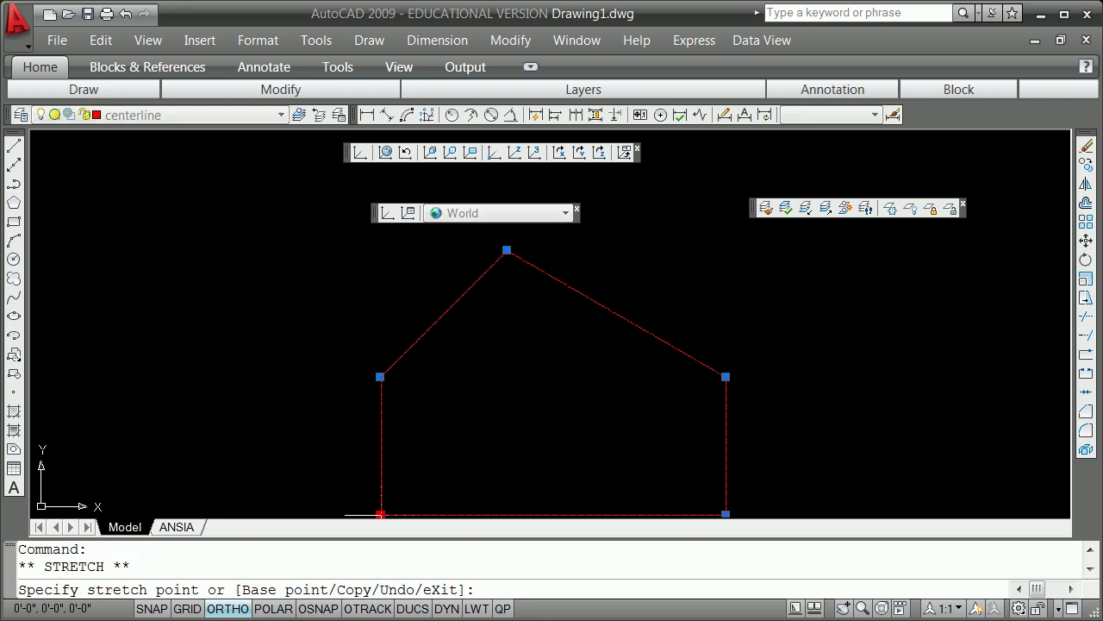
key(space)
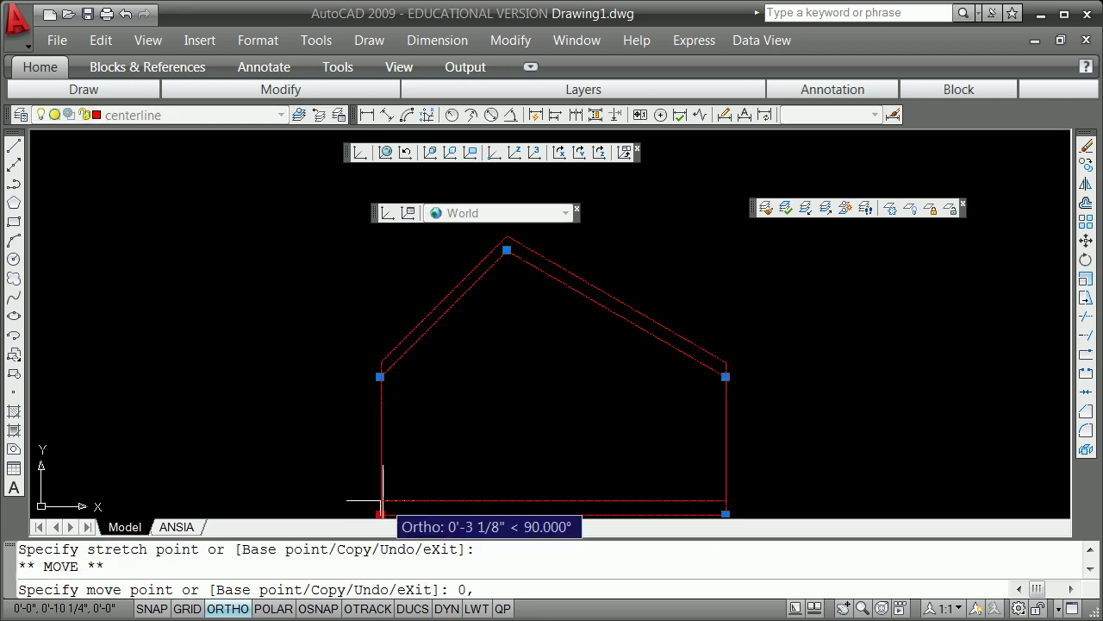
text(0,0,0)
key(Return)
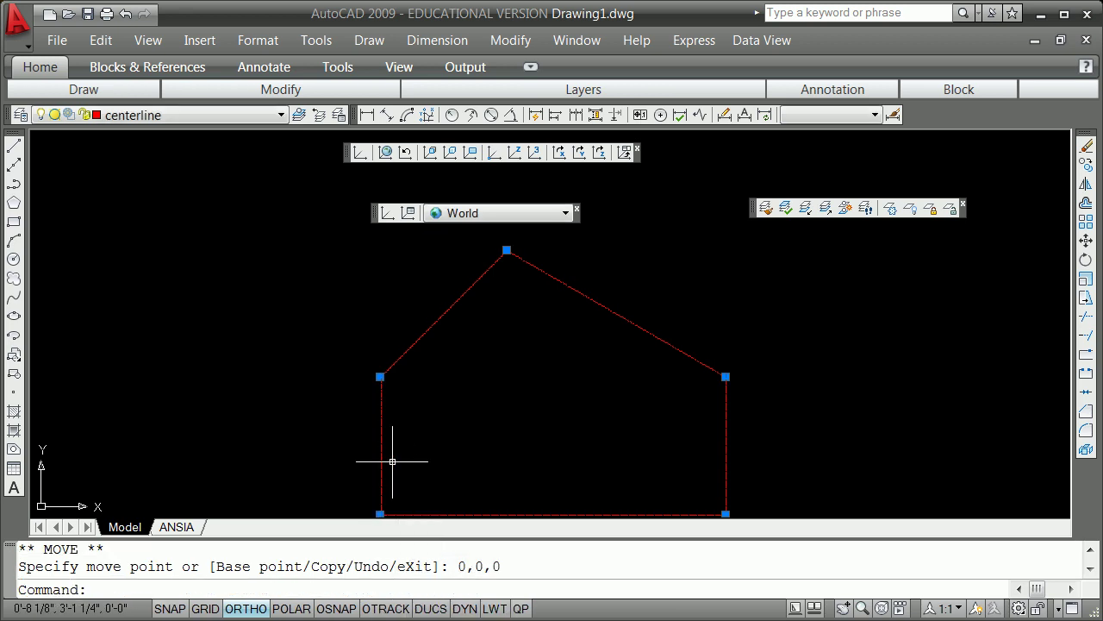
scroll(401, 460, down, 2)
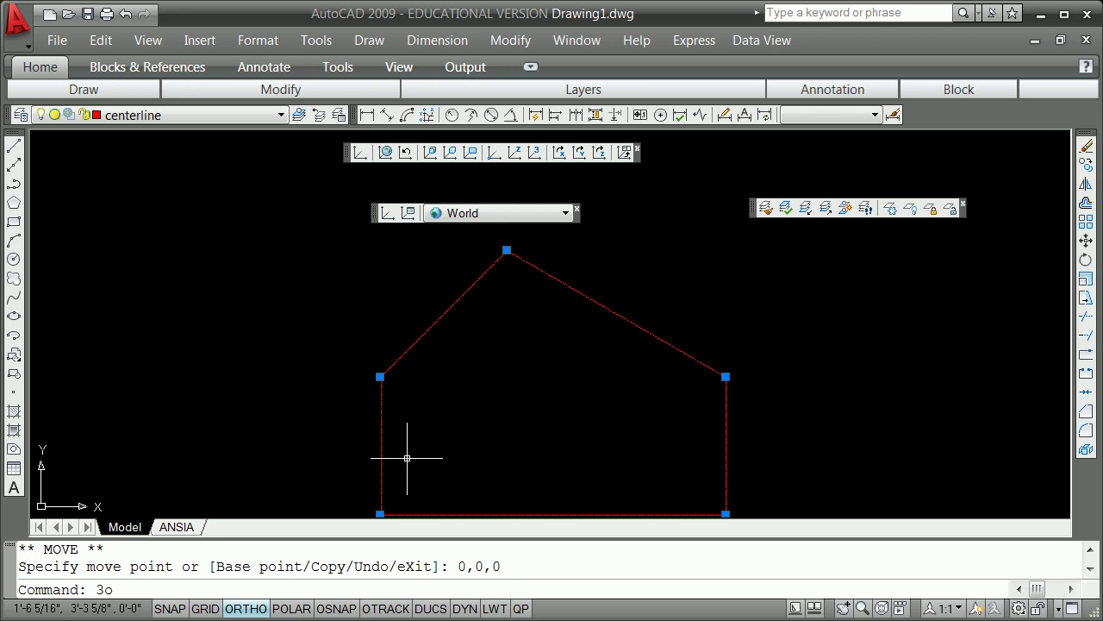
Rotate the house 90° with ROTATE3D about the axis through its bottom-left and bottom-right corners
text(rotate3d)
key(Return)
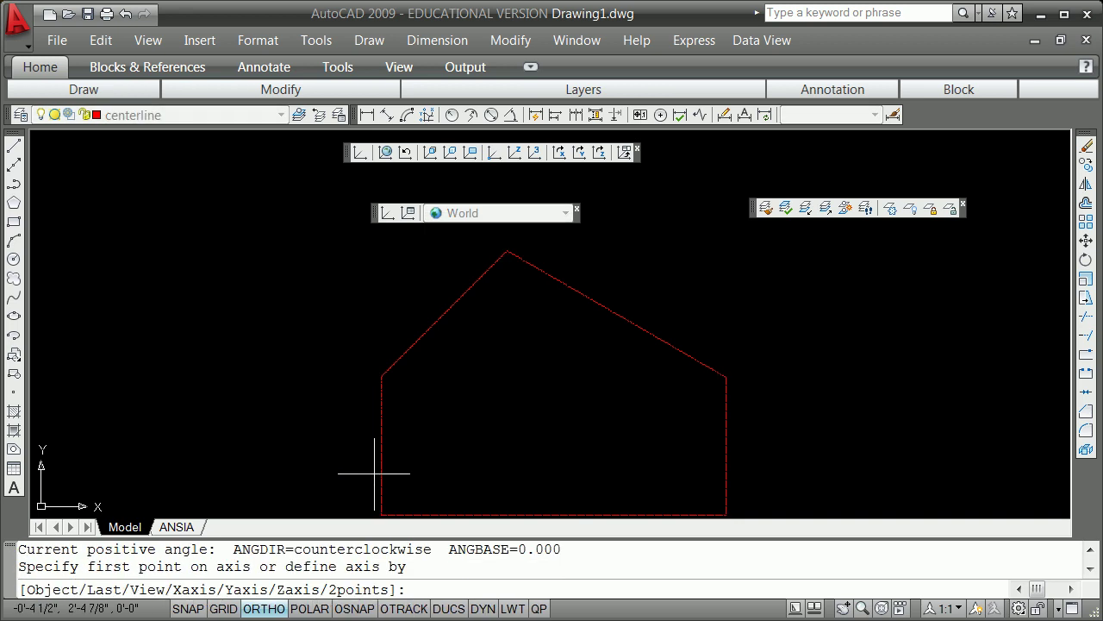
text(2p)
key(Return)
text(end)
key(Return)
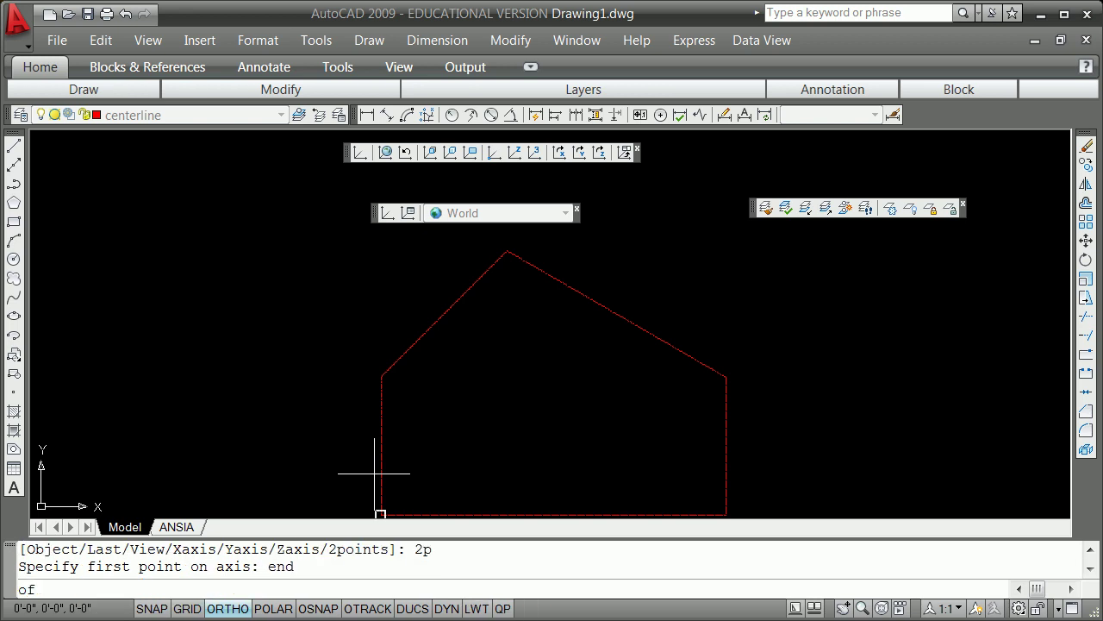
click(380, 514)
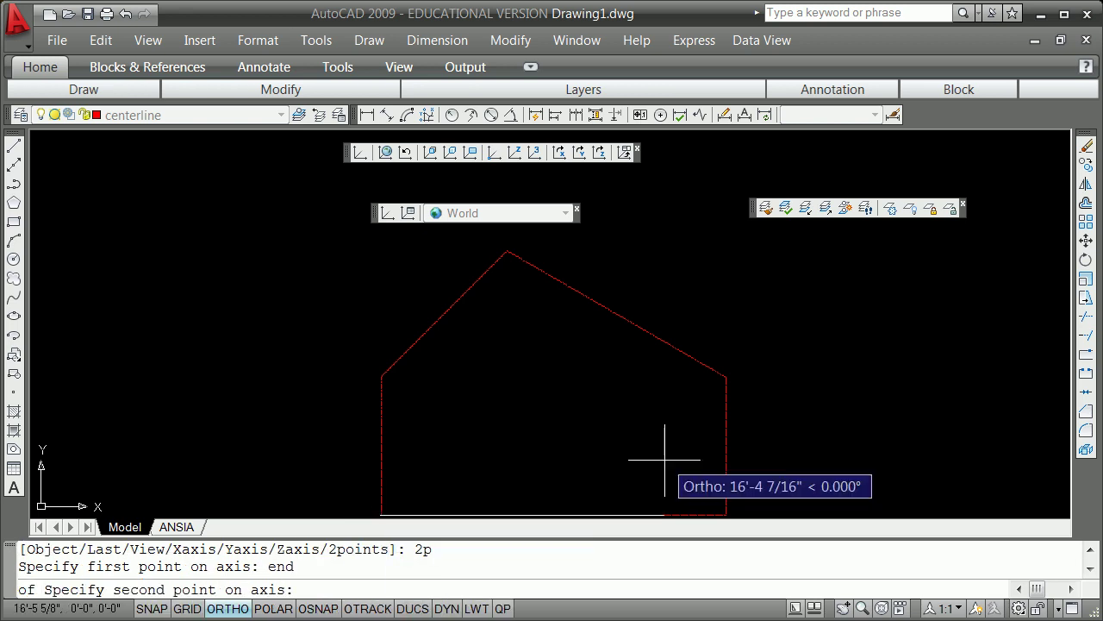
text(end)
key(Return)
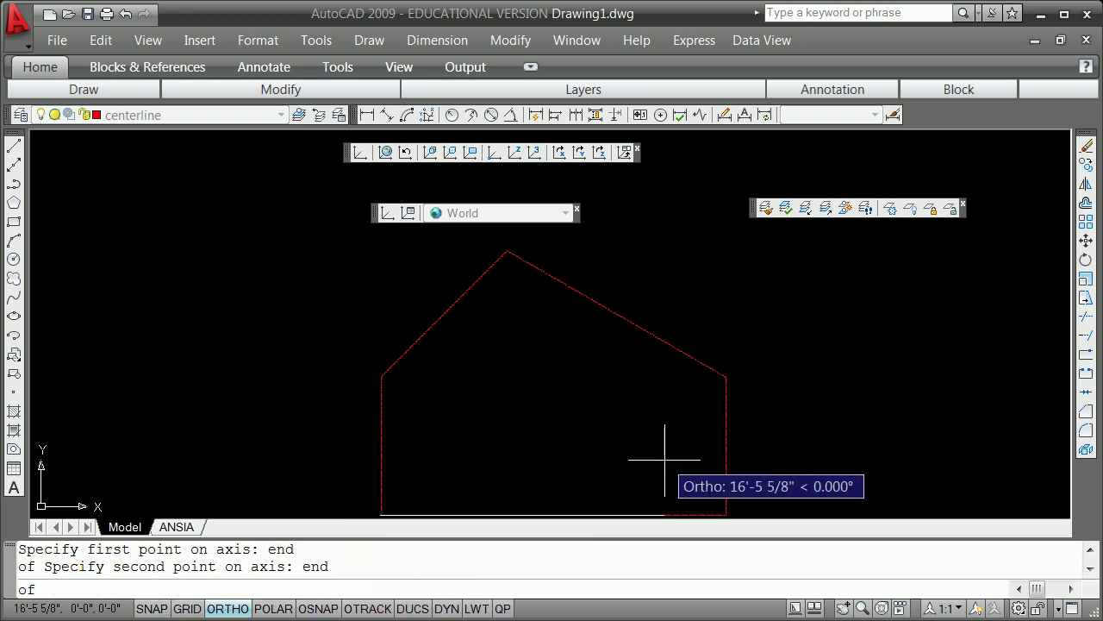
click(728, 513)
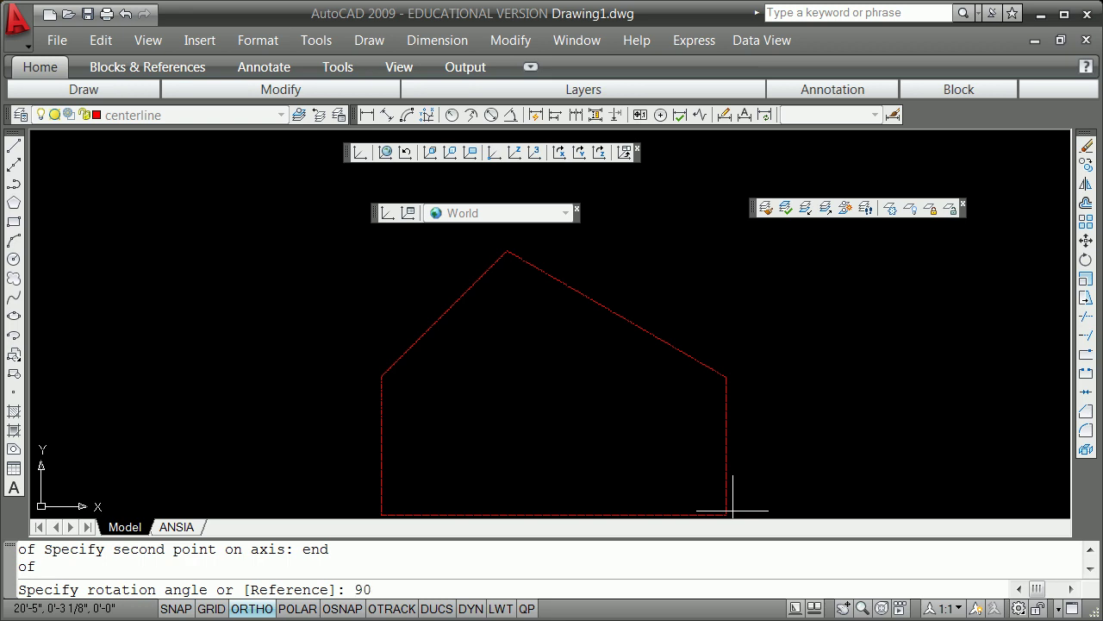
key(Return)
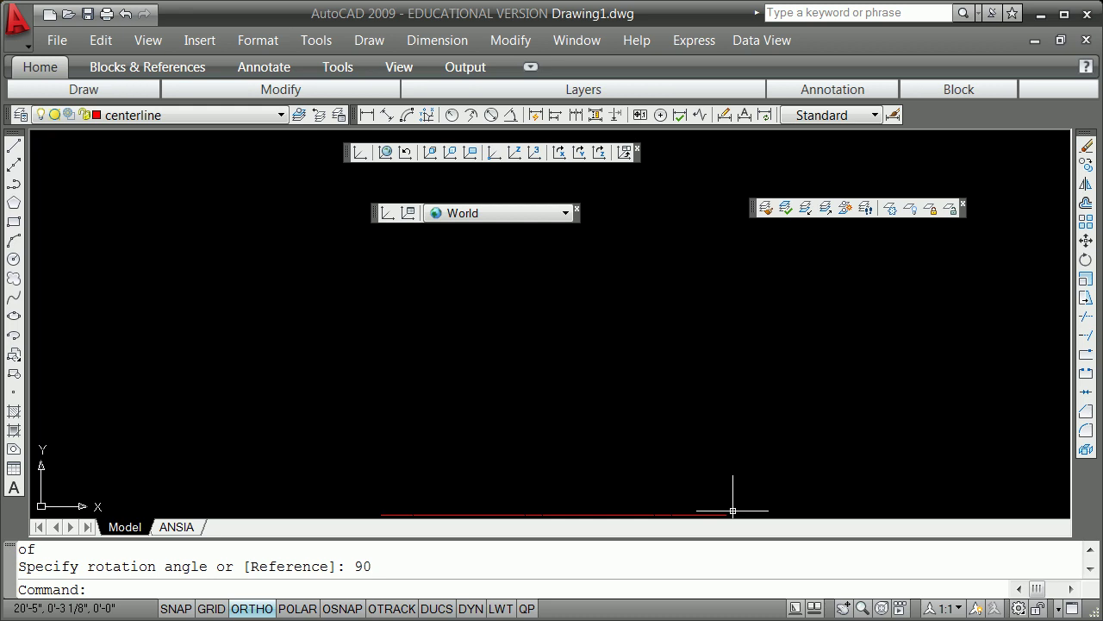
Set the viewpoint to 1,1,1 with VPOINT for an isometric view
text(vpoint)
key(Return)
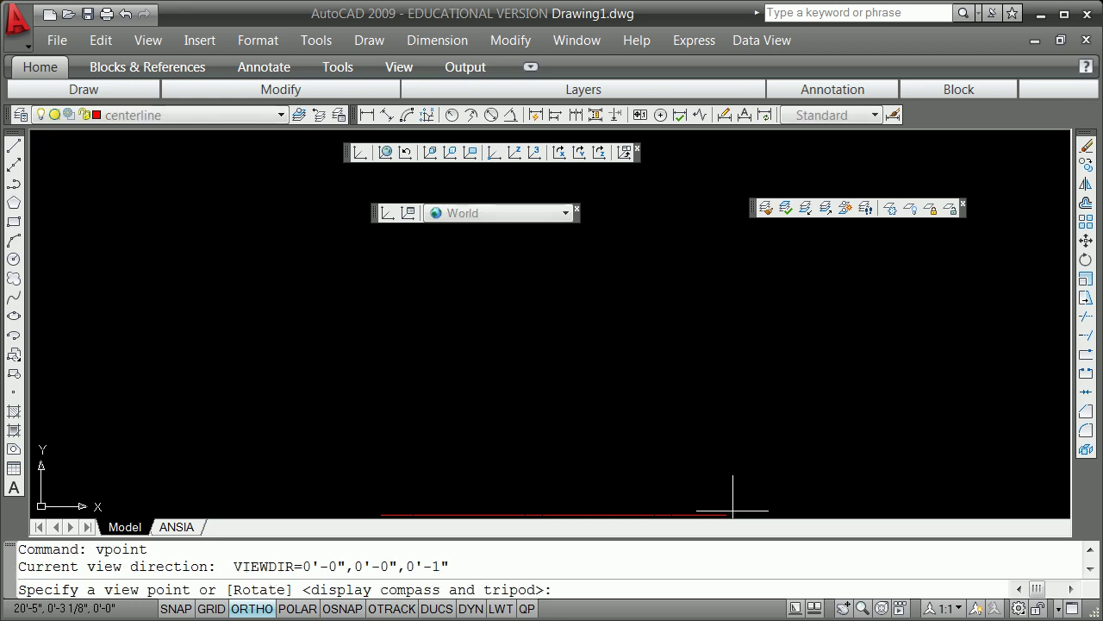
text(1,1,1)
key(Return)
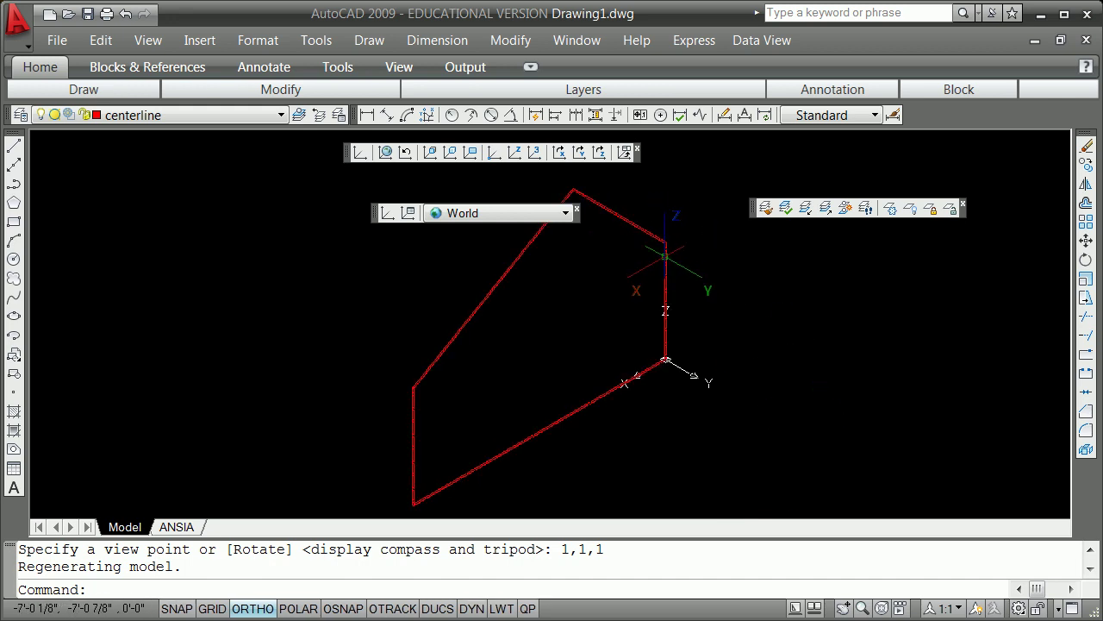
Copy the house profile 40' along Y (@0,40',0) using a grip move with Copy
click(664, 257)
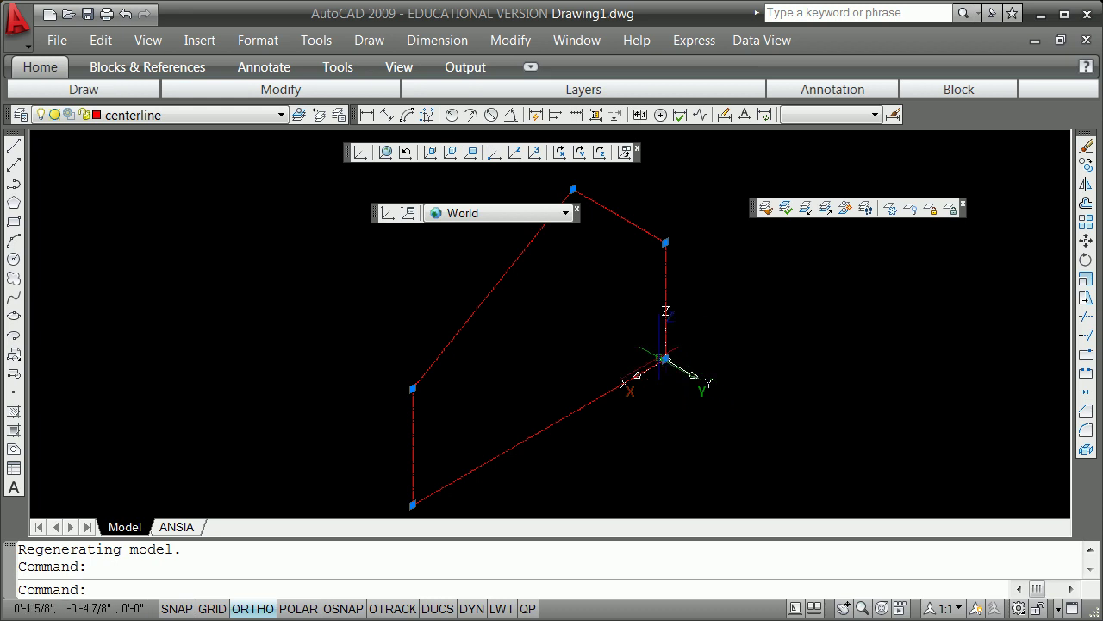
click(664, 357)
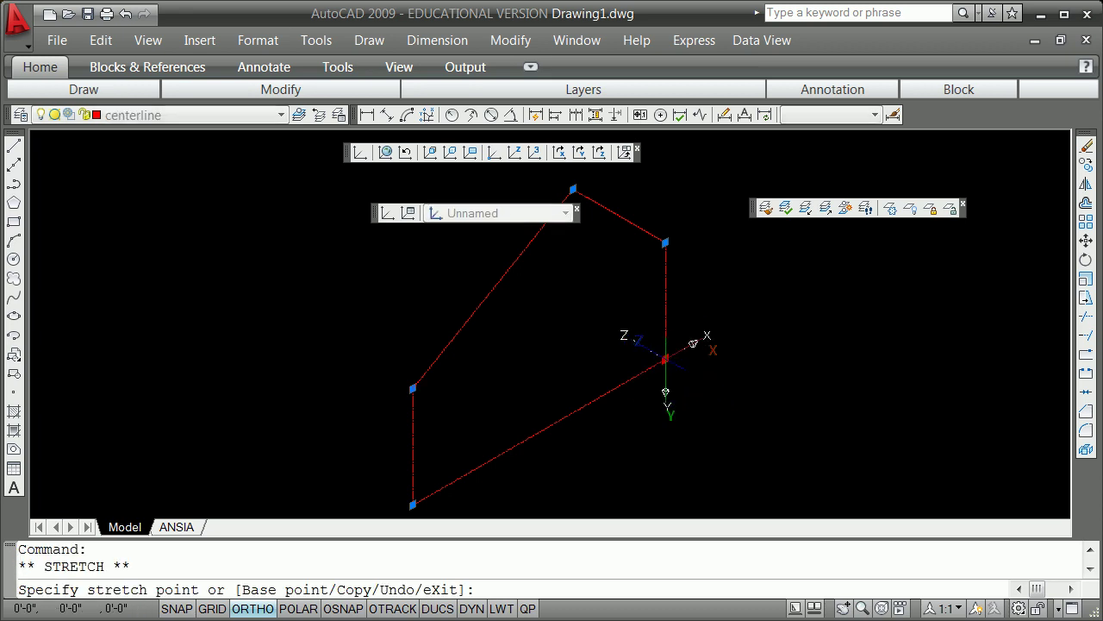
key(space)
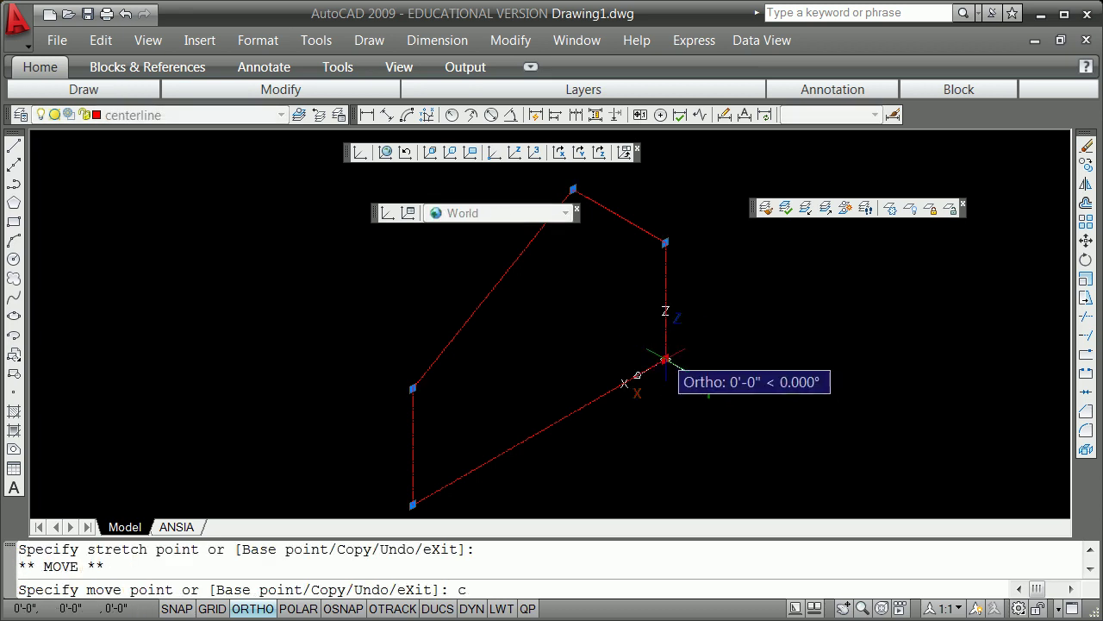
key(Return)
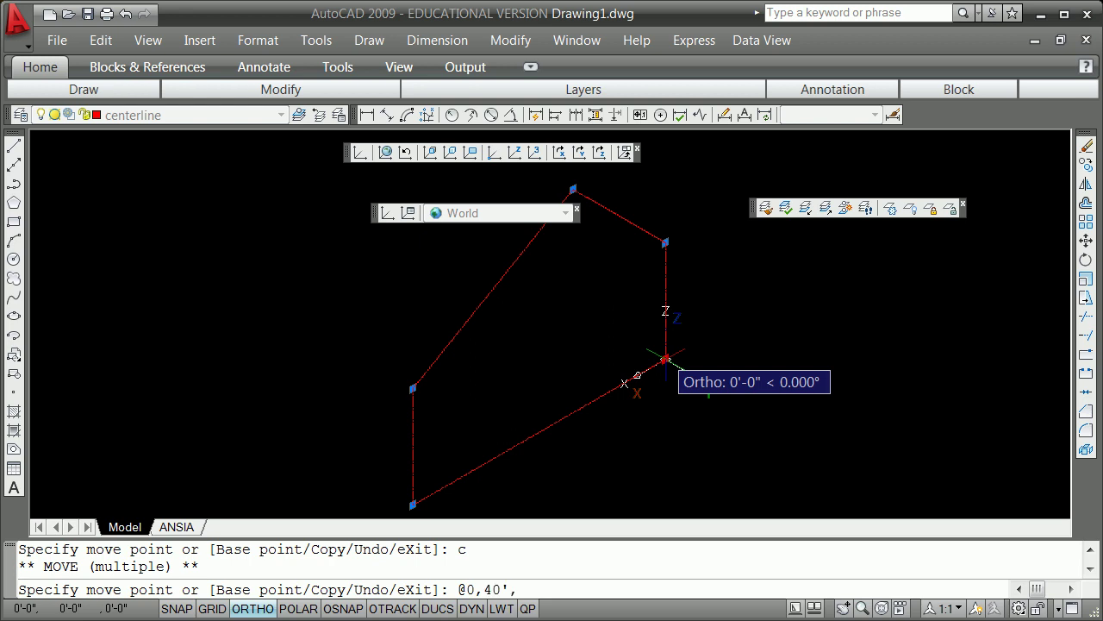
key(Return)
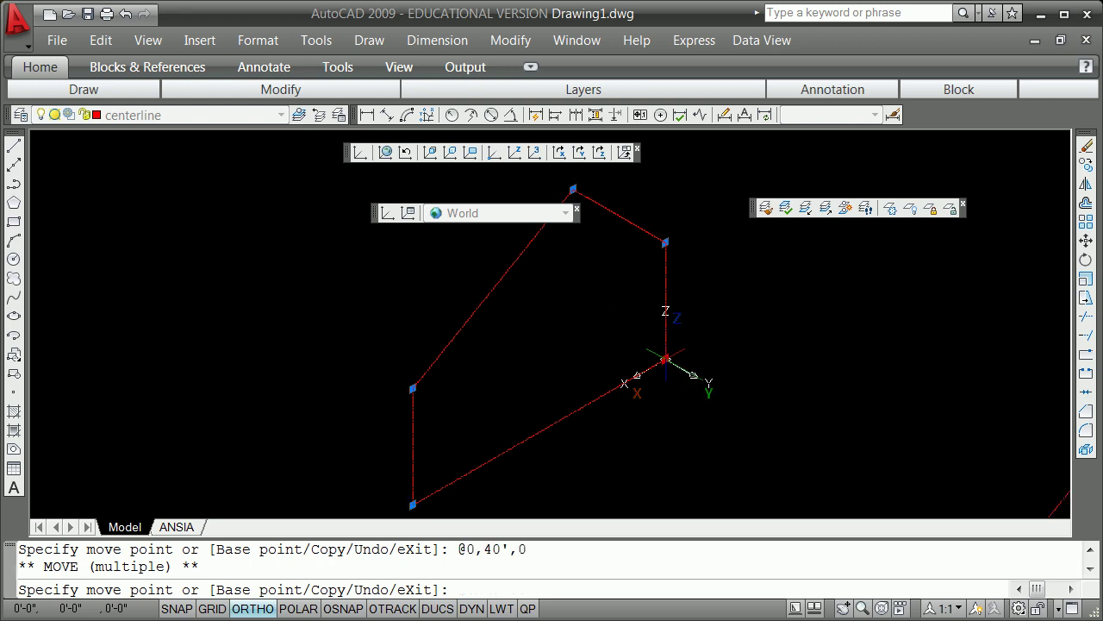
Zoom to extents so both house profiles fill the view
key(Return)
text(z)
key(Return)
text(e)
key(Return)
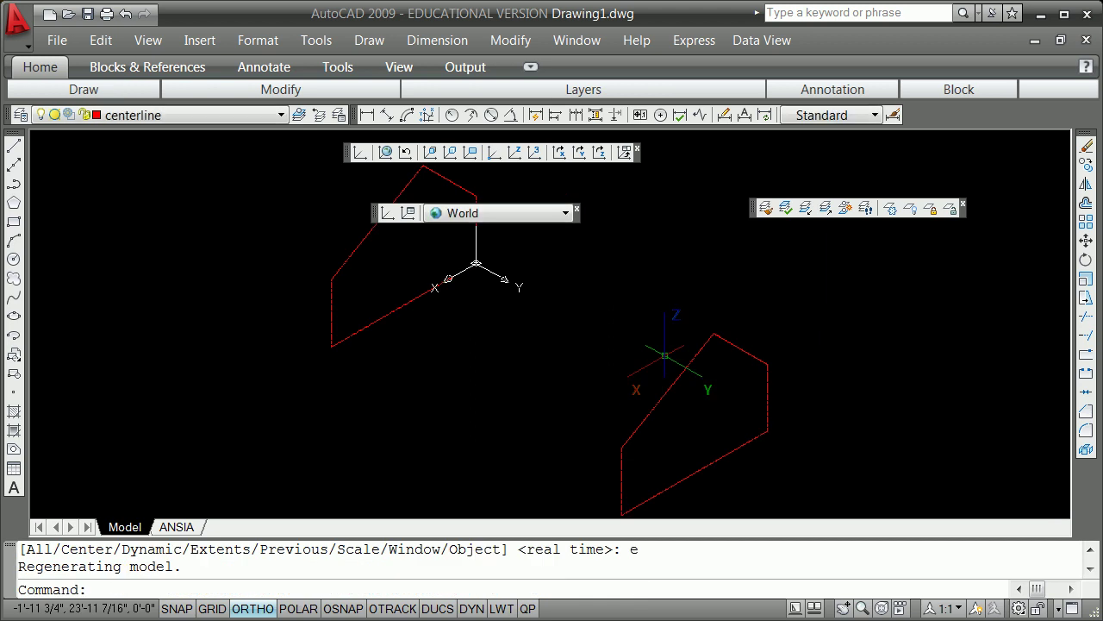
Draw an Endpoint-snapped line from a profile corner to the copy's matching corner
click(14, 148)
shift+right_click(260, 247)
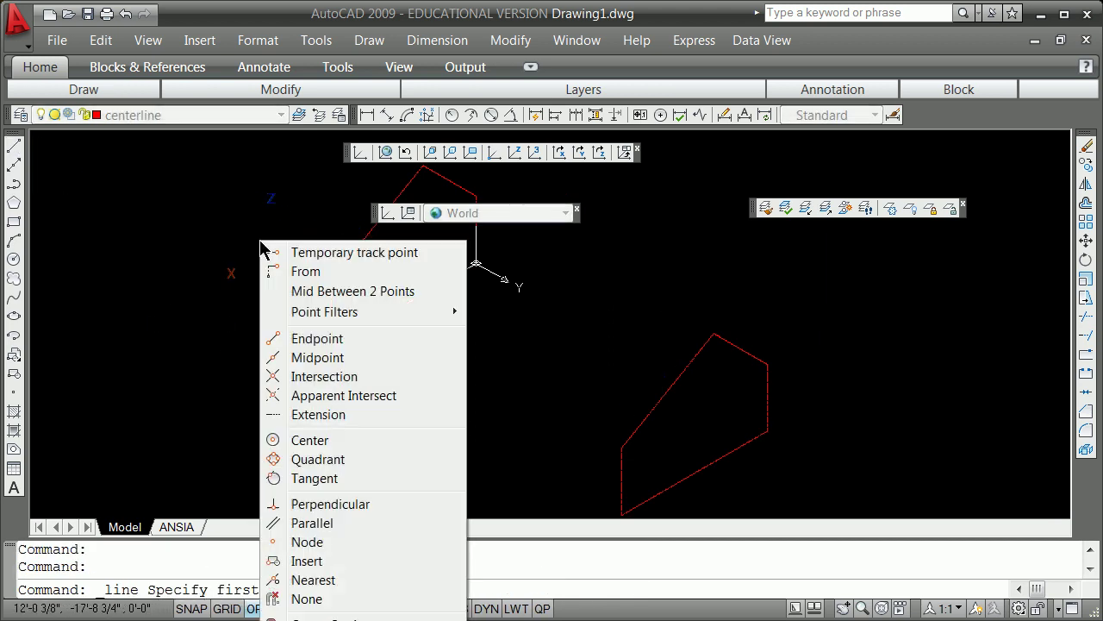
click(318, 338)
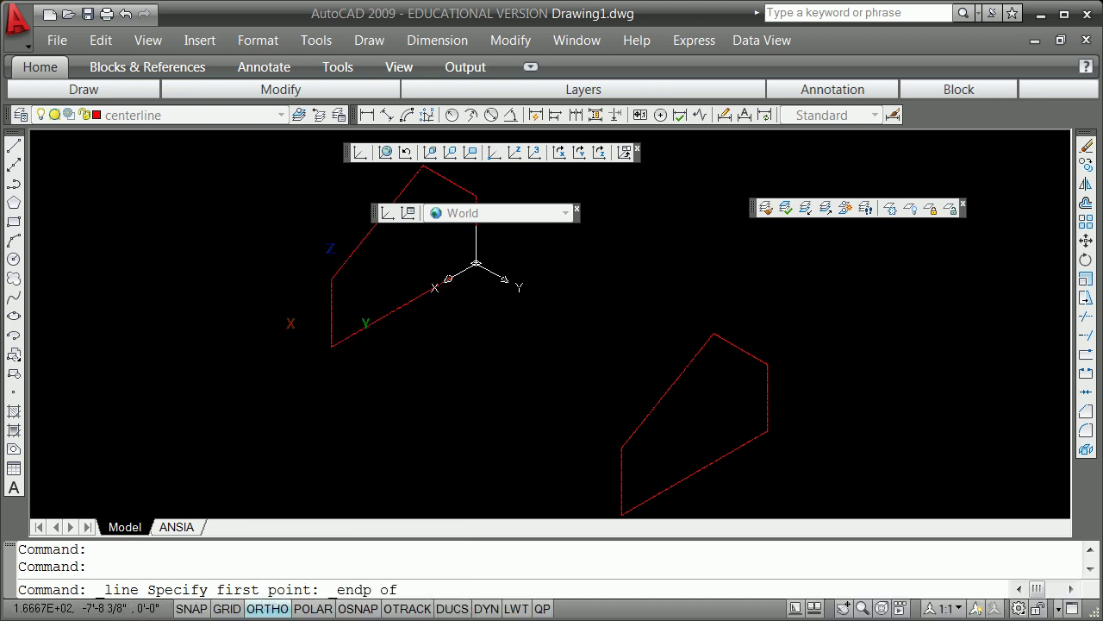
click(331, 279)
shift+right_click(454, 406)
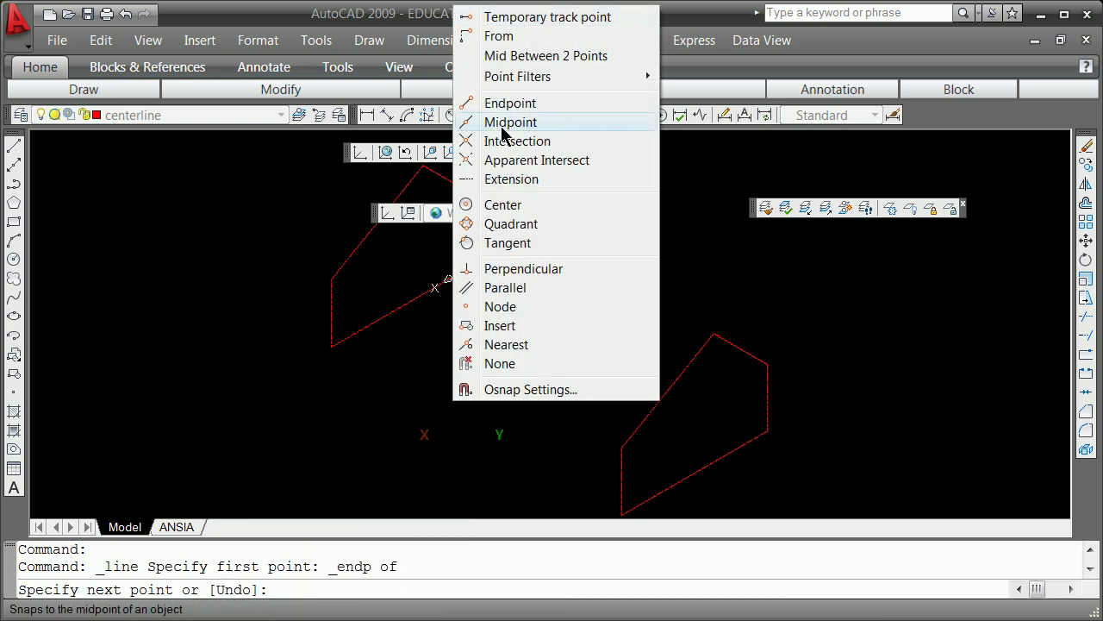
click(509, 104)
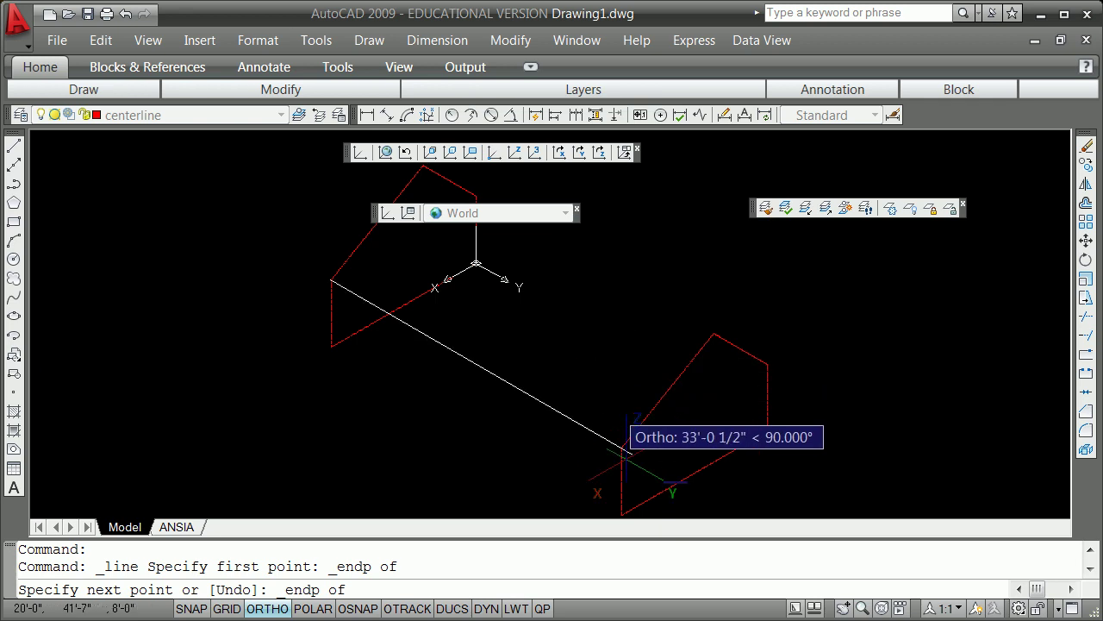
click(621, 448)
key(Return)
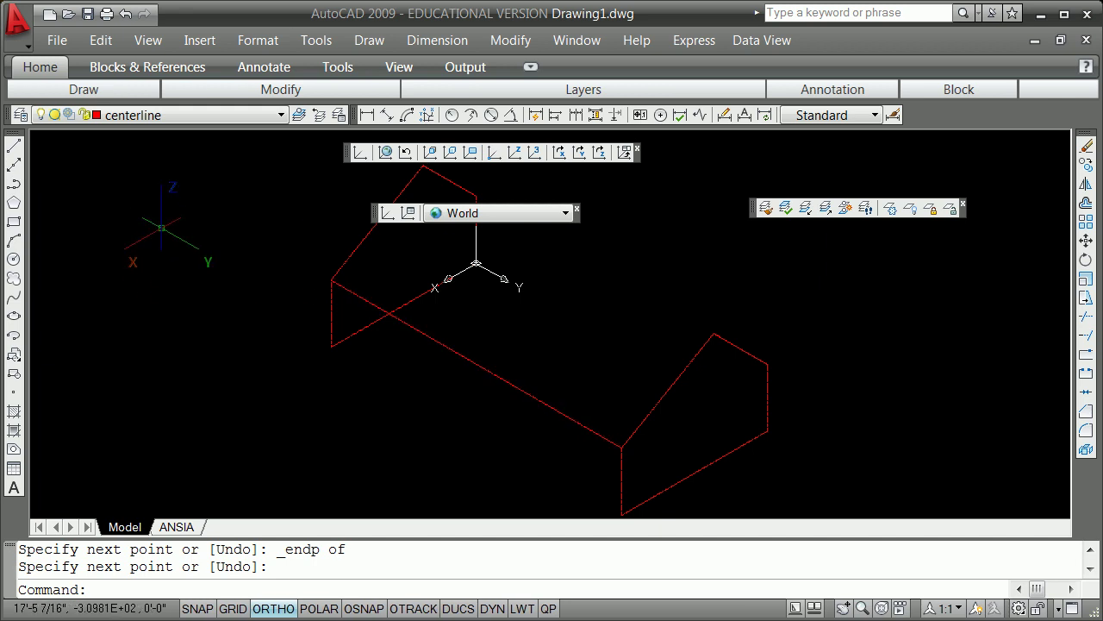
Draw a line joining the lower-left profile corner to the copy's lower corner
click(14, 147)
shift+right_click(156, 268)
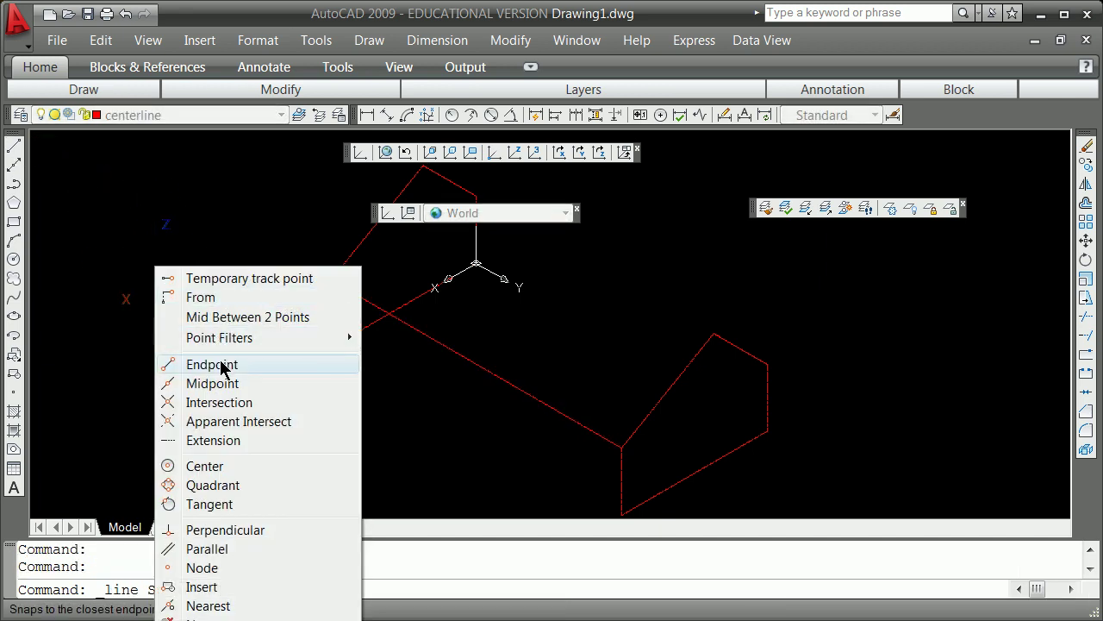
click(216, 366)
click(331, 350)
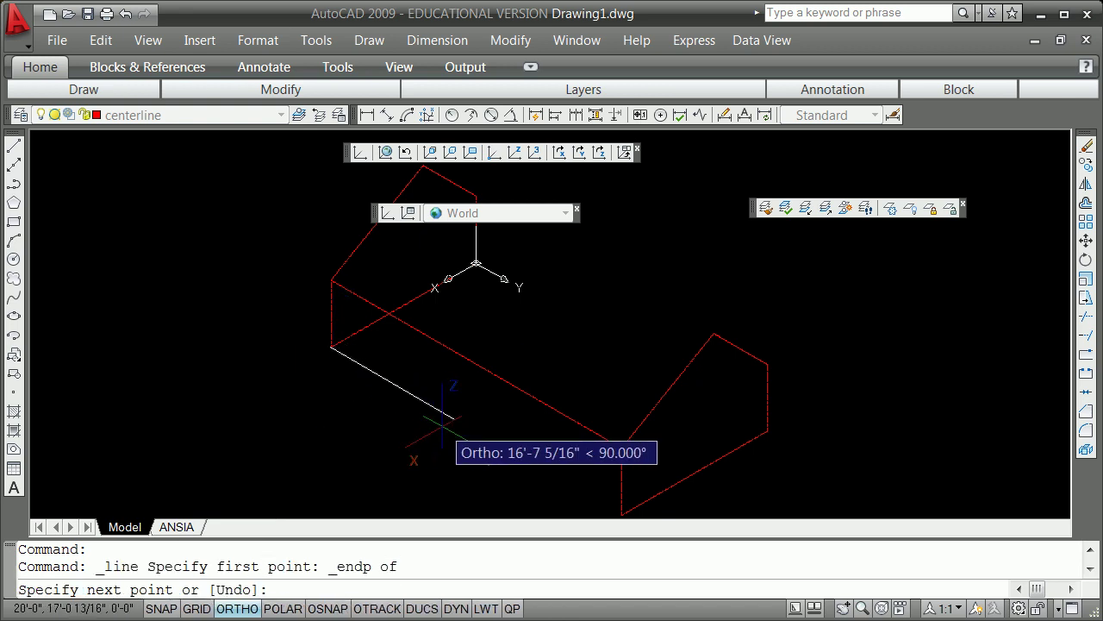
shift+right_click(440, 421)
click(546, 131)
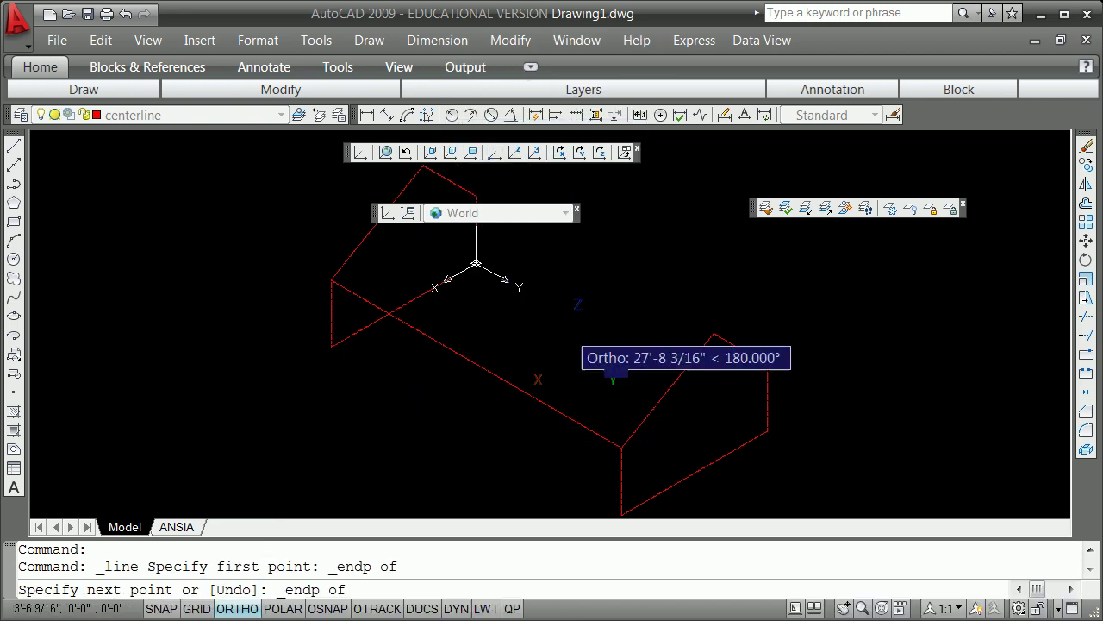
click(623, 515)
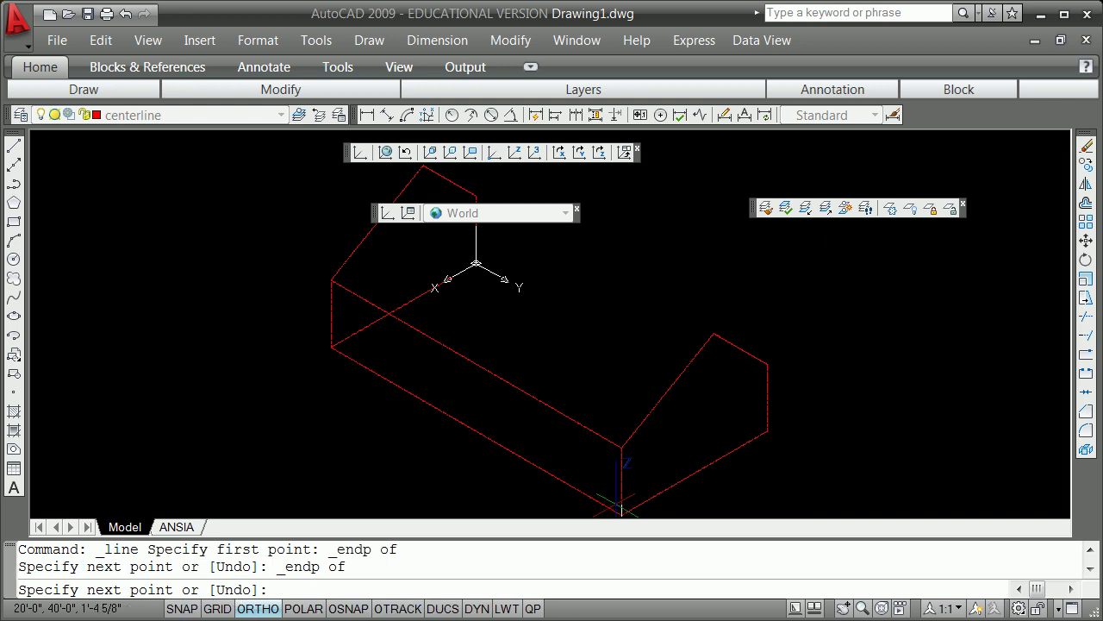
key(Return)
scroll(232, 358, down, 4)
scroll(269, 261, up, 3)
Draw the ridge line from the first profile's peak to the copy's peak
click(19, 146)
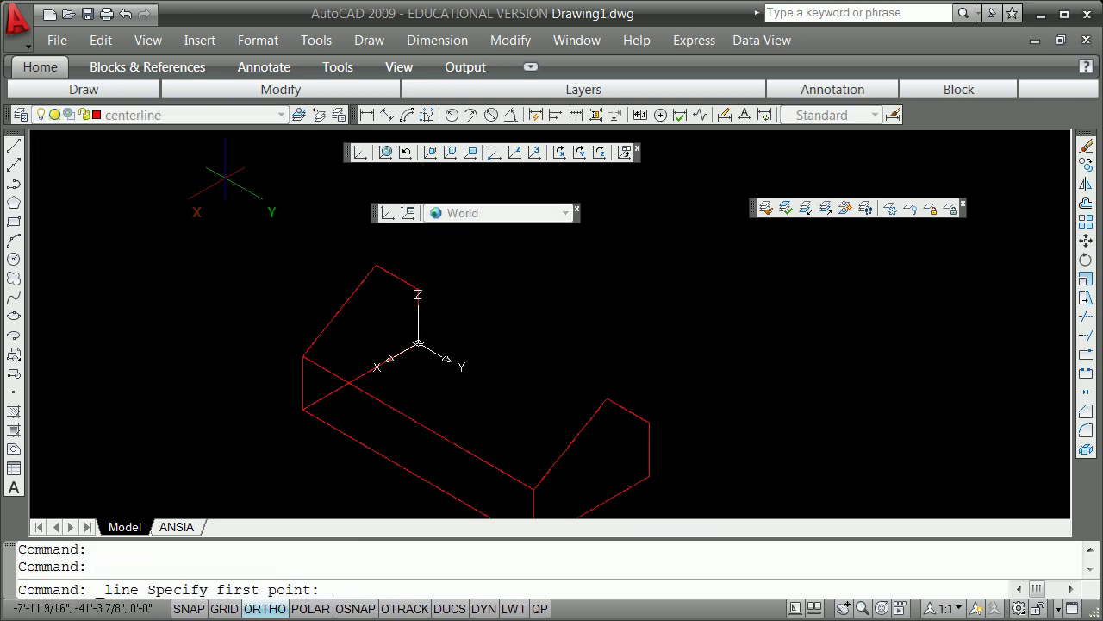
shift+right_click(226, 181)
click(267, 276)
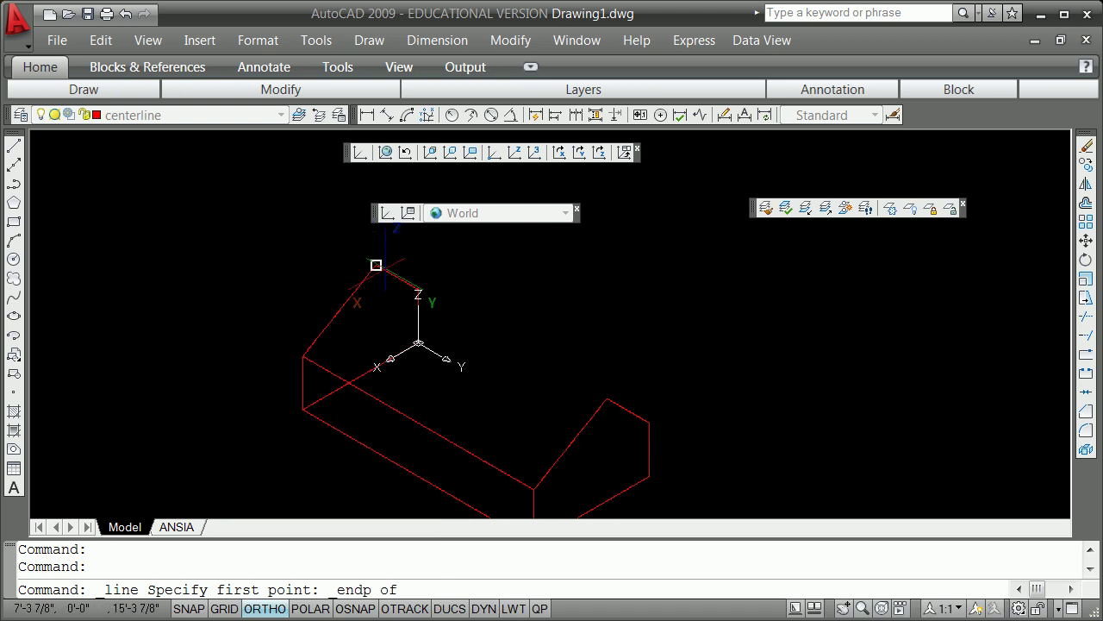
click(375, 264)
shift+right_click(648, 393)
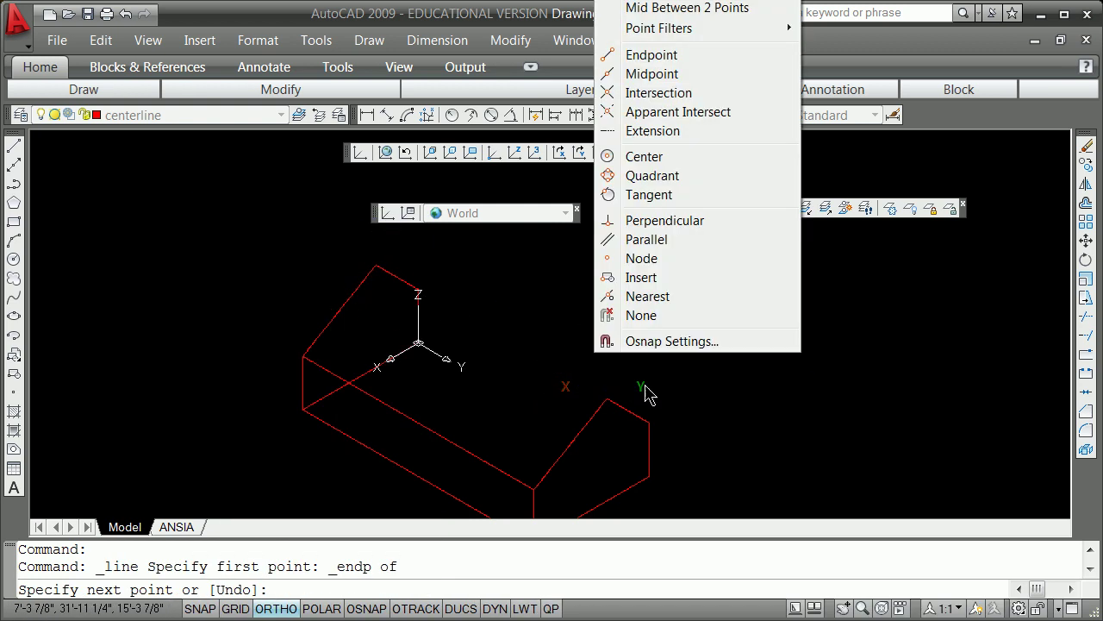
click(648, 55)
click(608, 400)
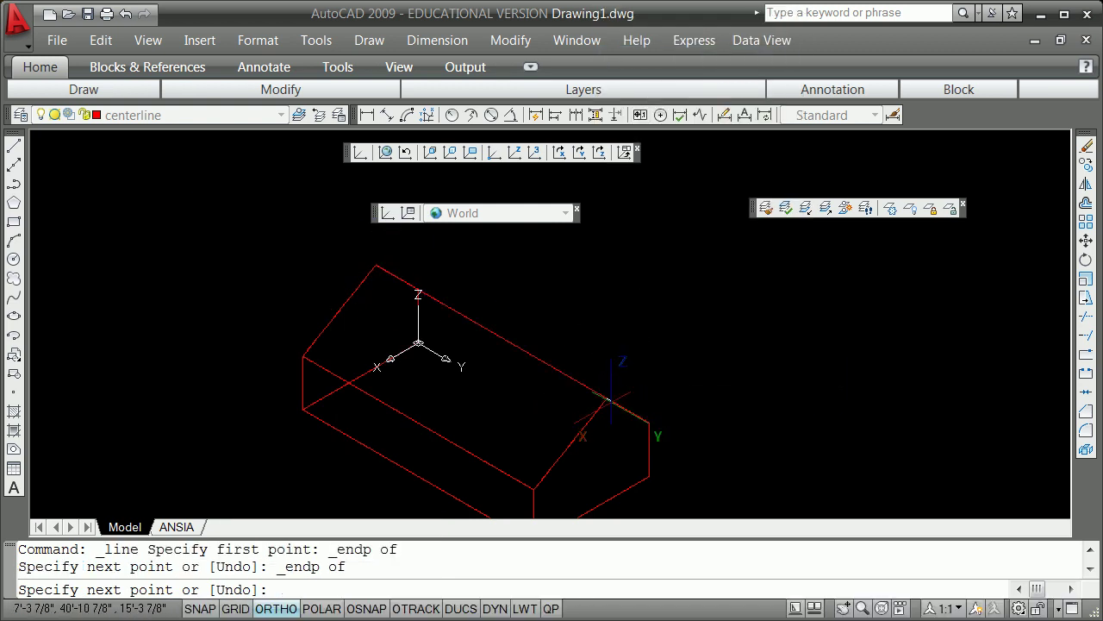
key(Return)
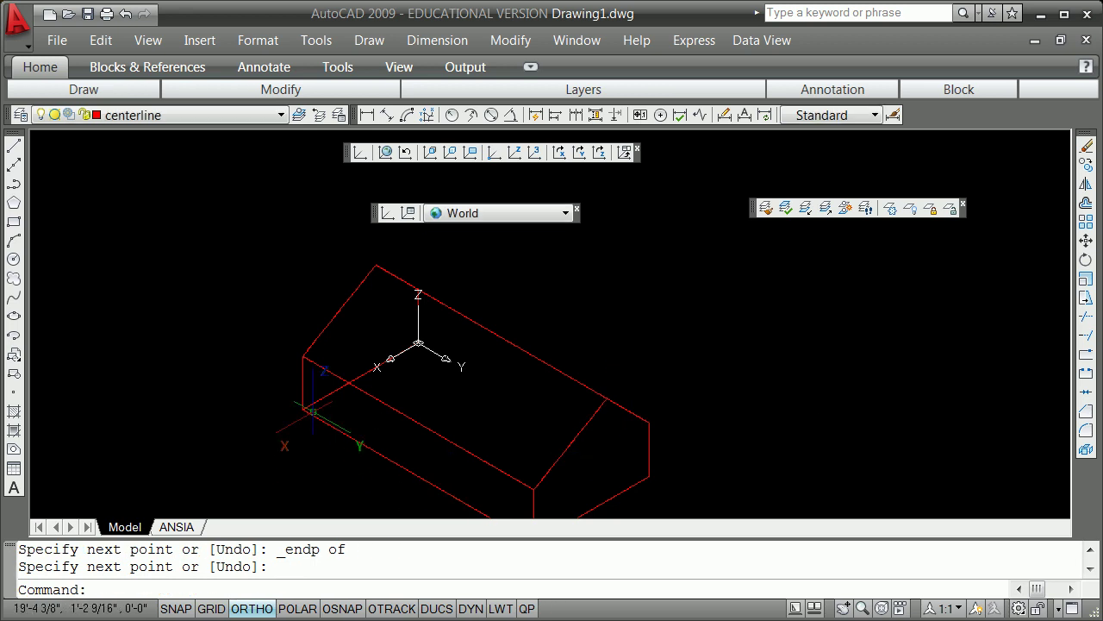
Grip-copy the lower-left lengthwise line to the far corner with an Endpoint snap
click(319, 420)
click(303, 410)
key(space)
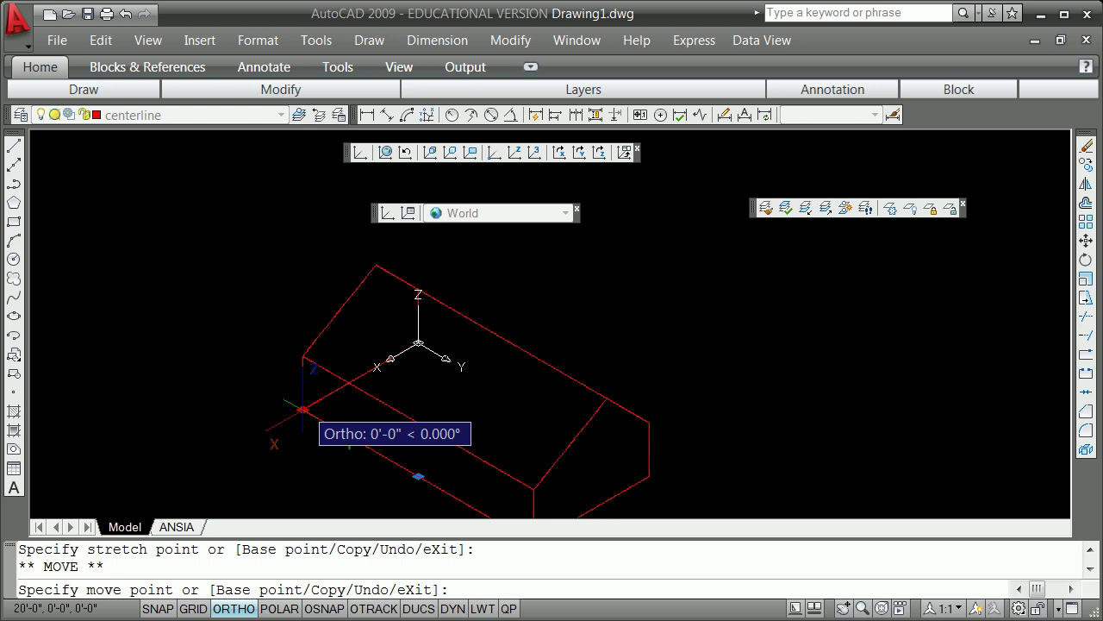
text(c)
key(Return)
shift+right_click(406, 348)
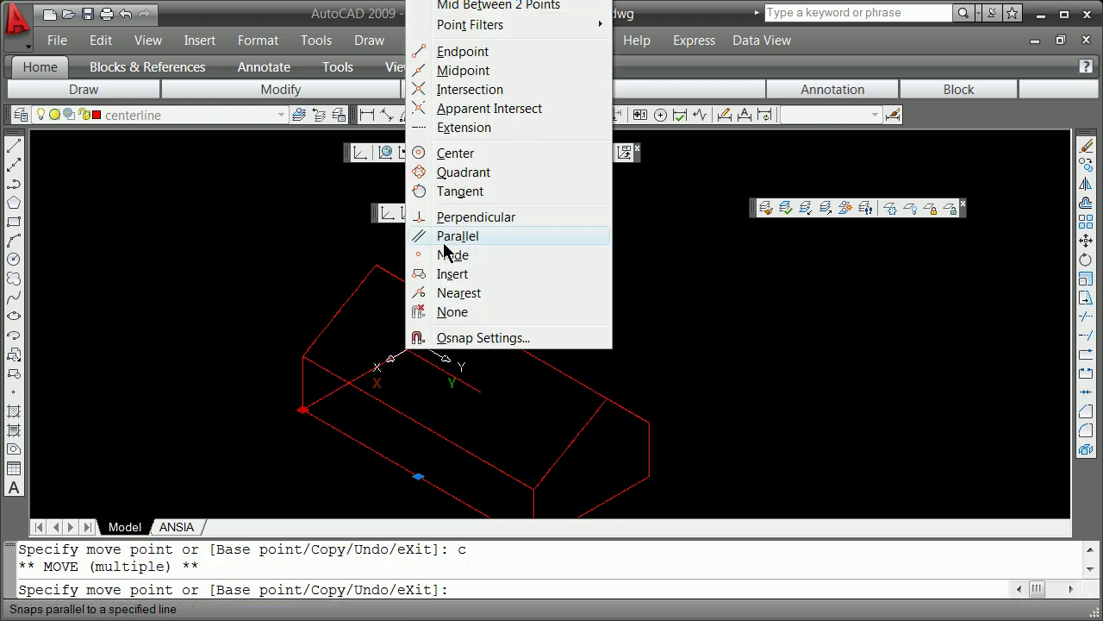
click(457, 53)
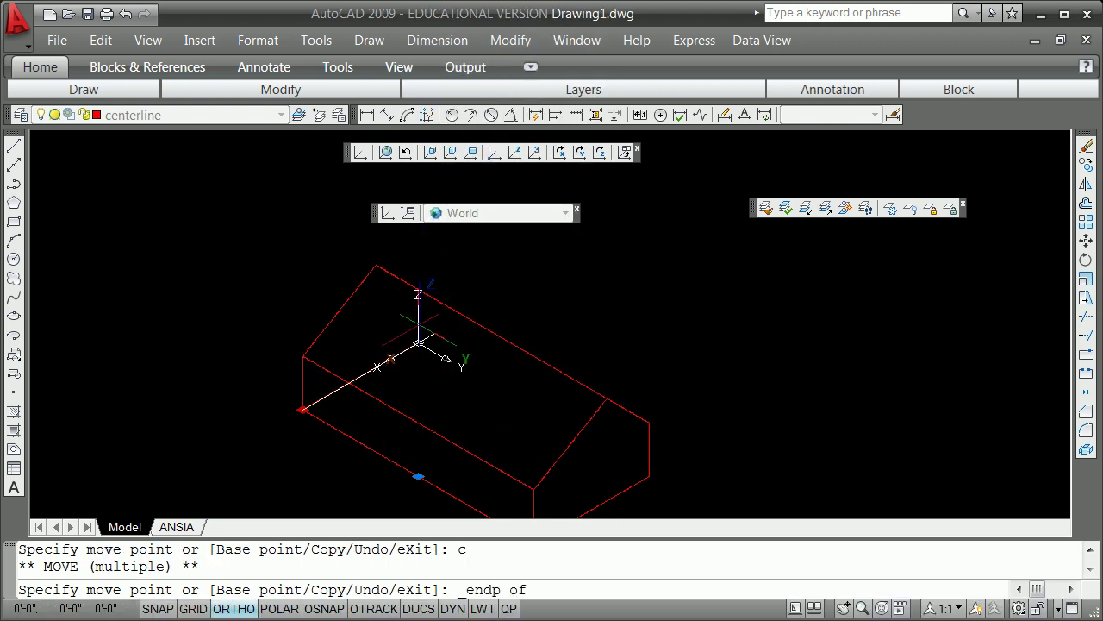
click(418, 343)
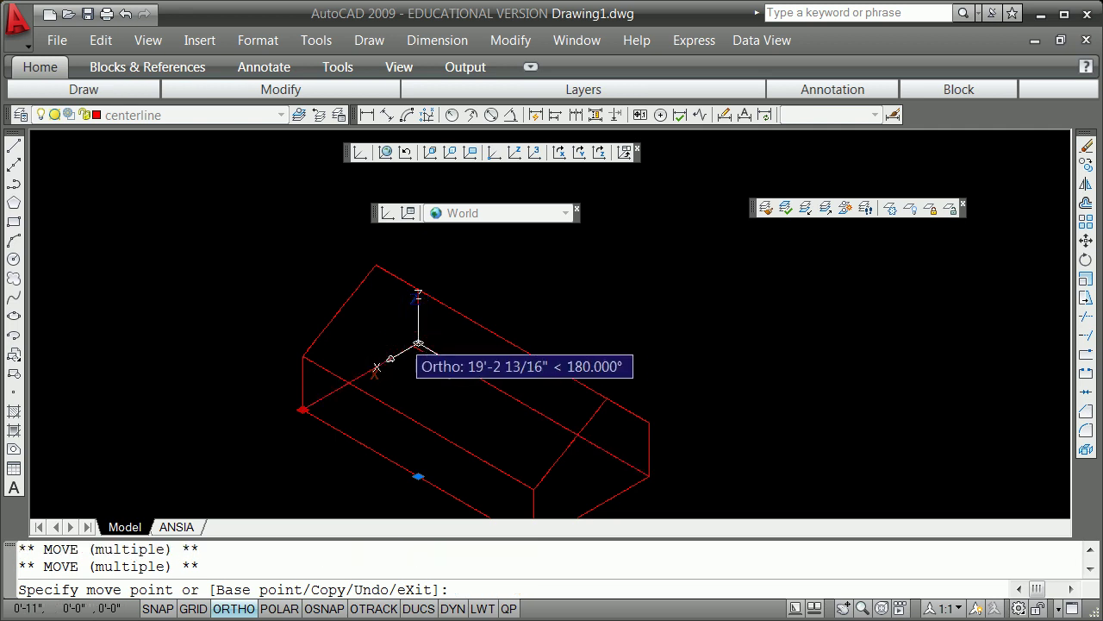
key(Escape)
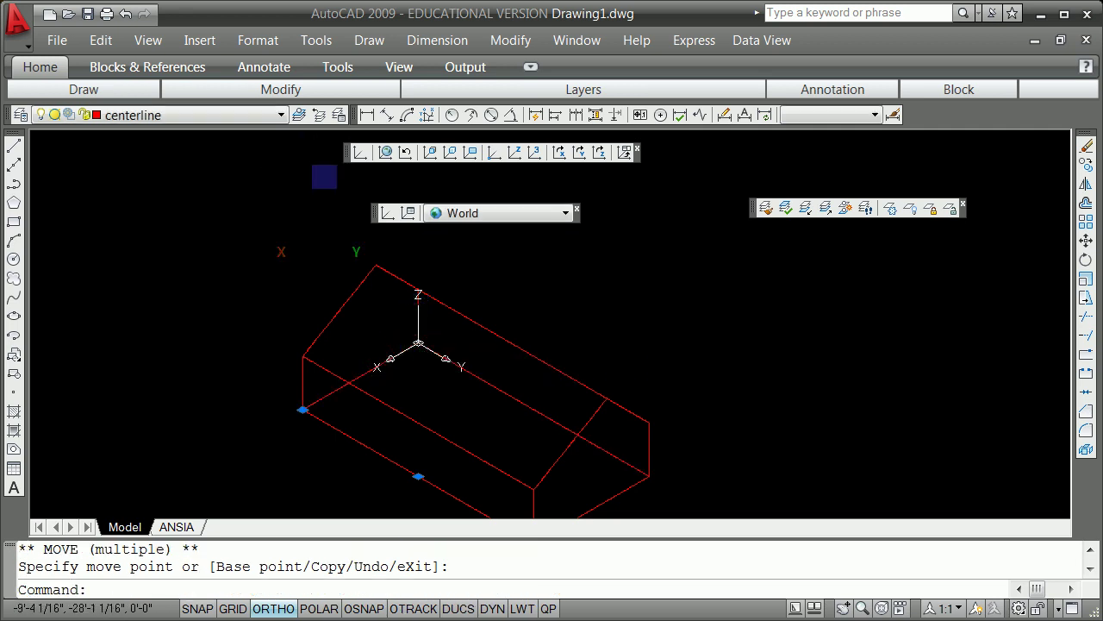
Orbit the house with the SteeringWheel to view another side
click(881, 607)
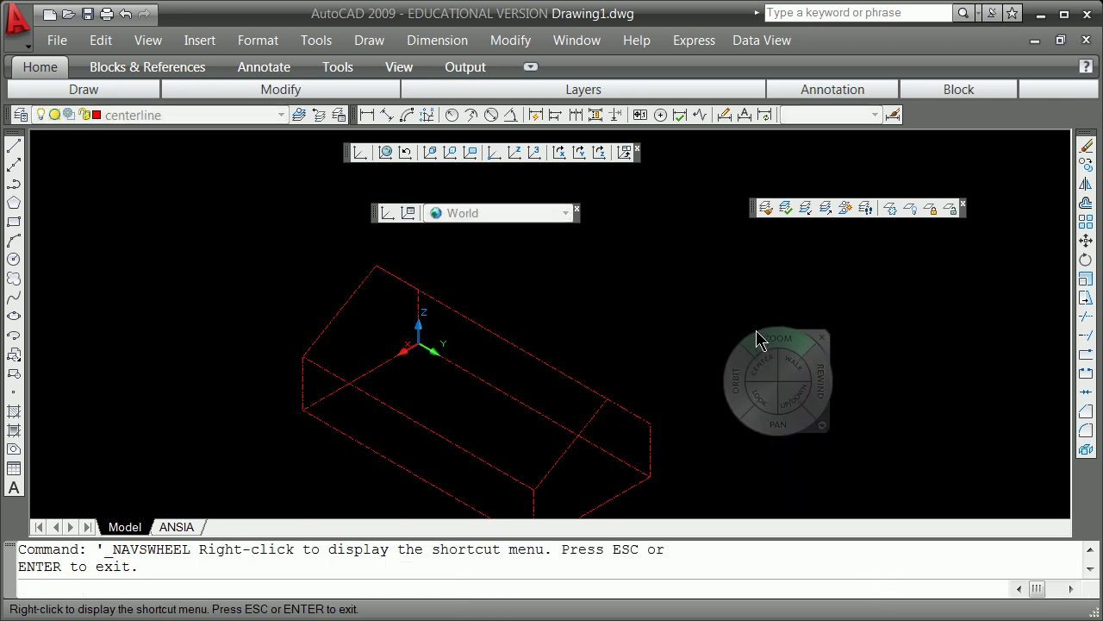
mouse_move(740, 392)
mouse_down()
mouse_move(684, 404)
mouse_move(544, 362)
mouse_move(543, 373)
mouse_move(615, 332)
mouse_up()
key(Escape)
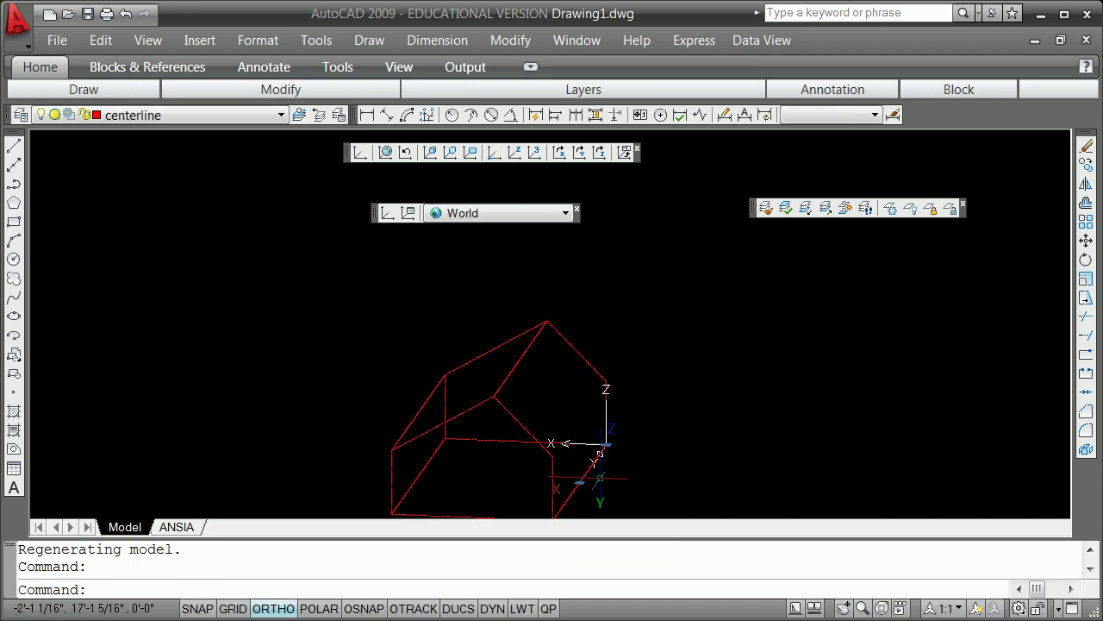
Start a grip copy from a corner grip, cancel it, and re-orbit the view
click(606, 445)
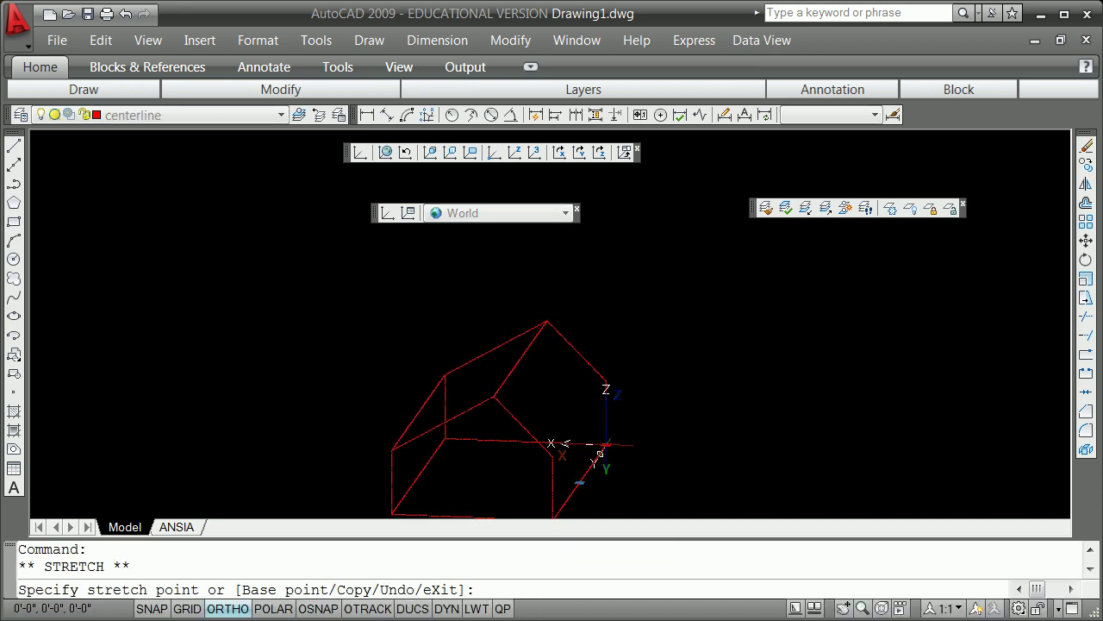
key(space)
key(space)
key(space)
key(space)
key(space)
key(space)
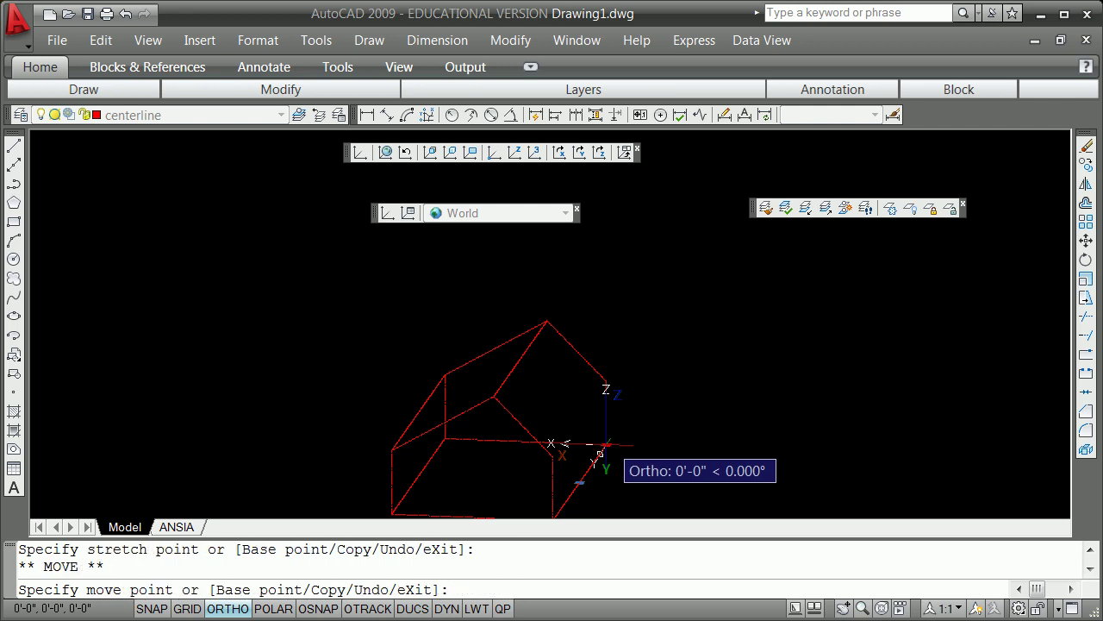
key(Return)
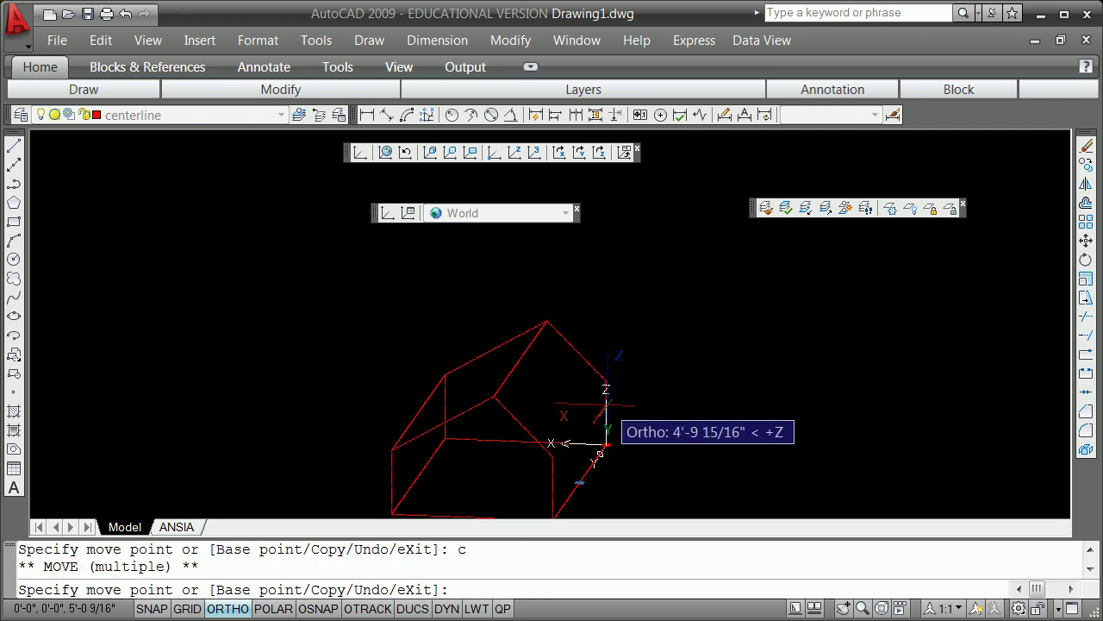
shift+right_click(611, 403)
click(651, 107)
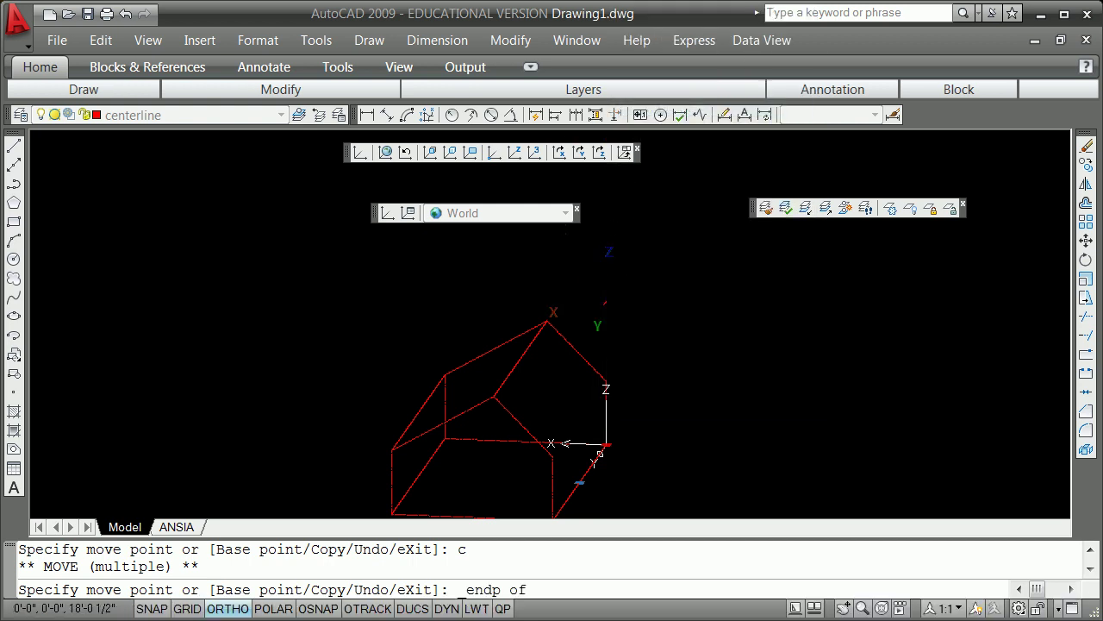
key(Escape)
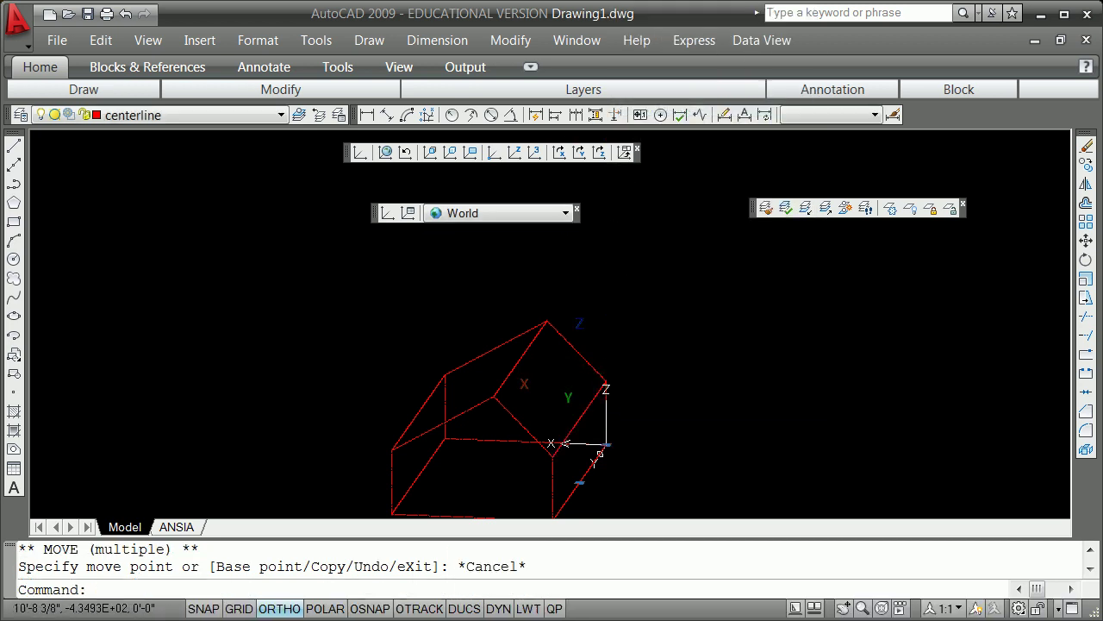
scroll(481, 319, down, 4)
shift+middle_drag(481, 318, 431, 362)
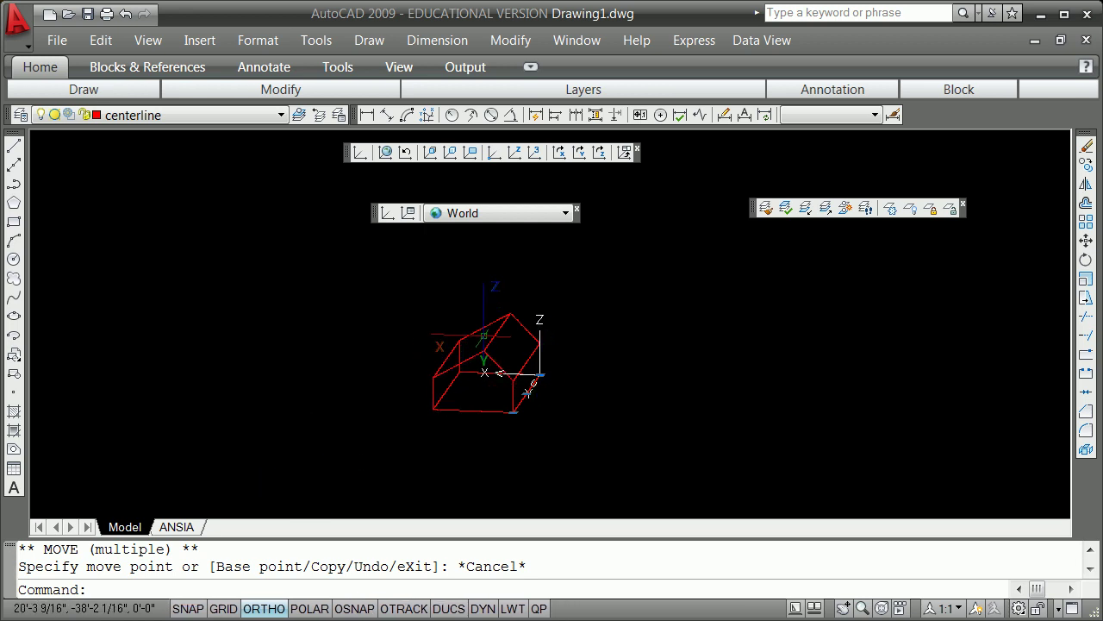
scroll(515, 332, up, 4)
scroll(516, 333, down, 4)
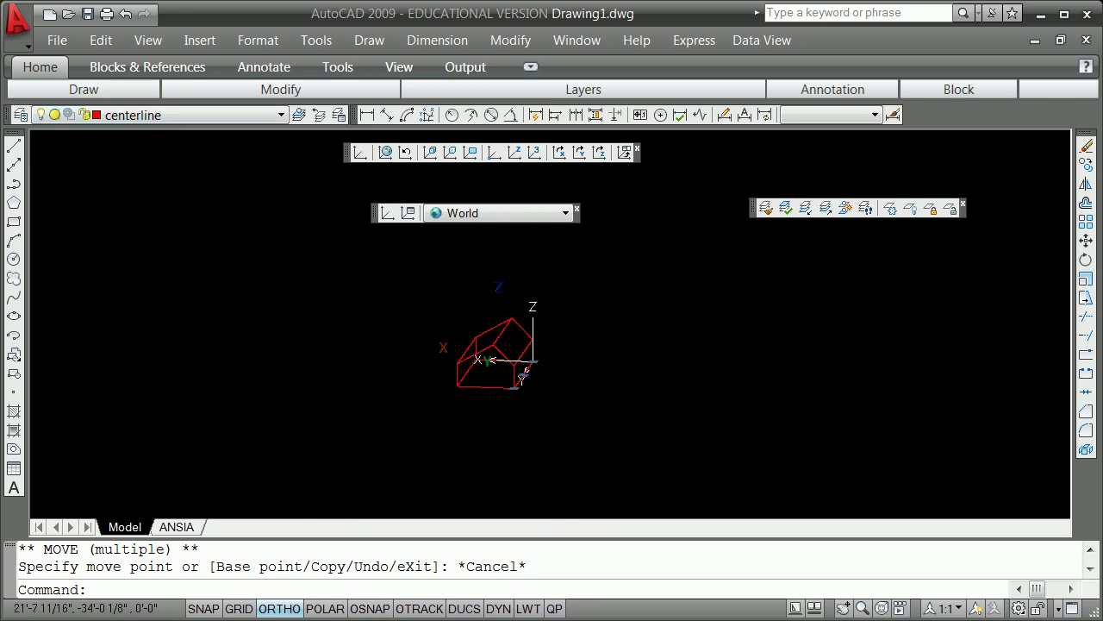
Add a building_edges layer, make it current, and set its colour to orange (index 30)
click(20, 117)
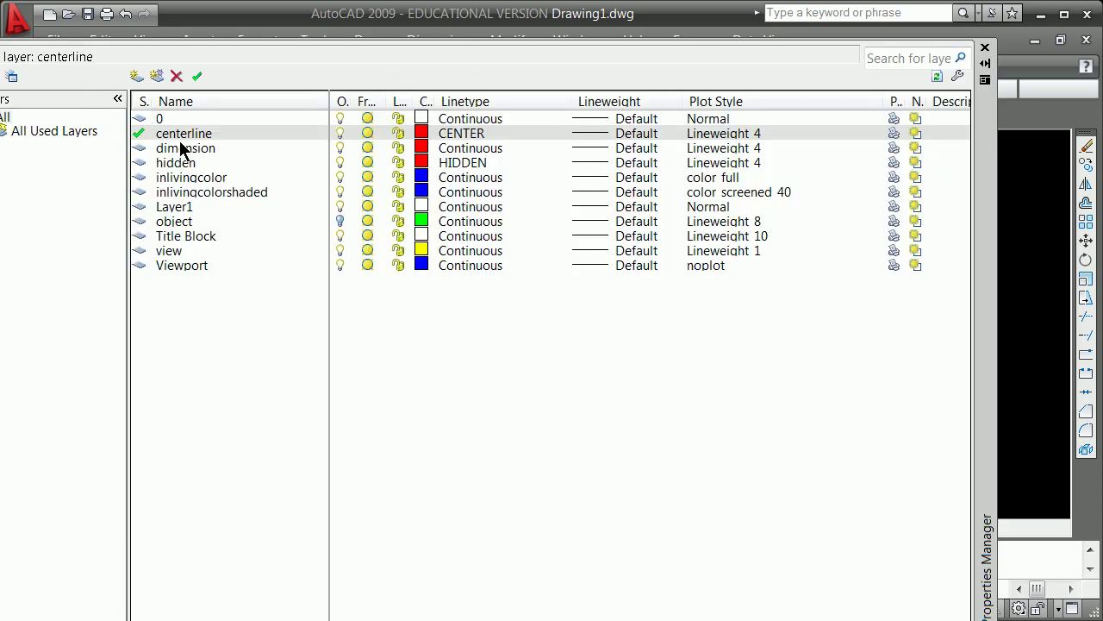
click(339, 221)
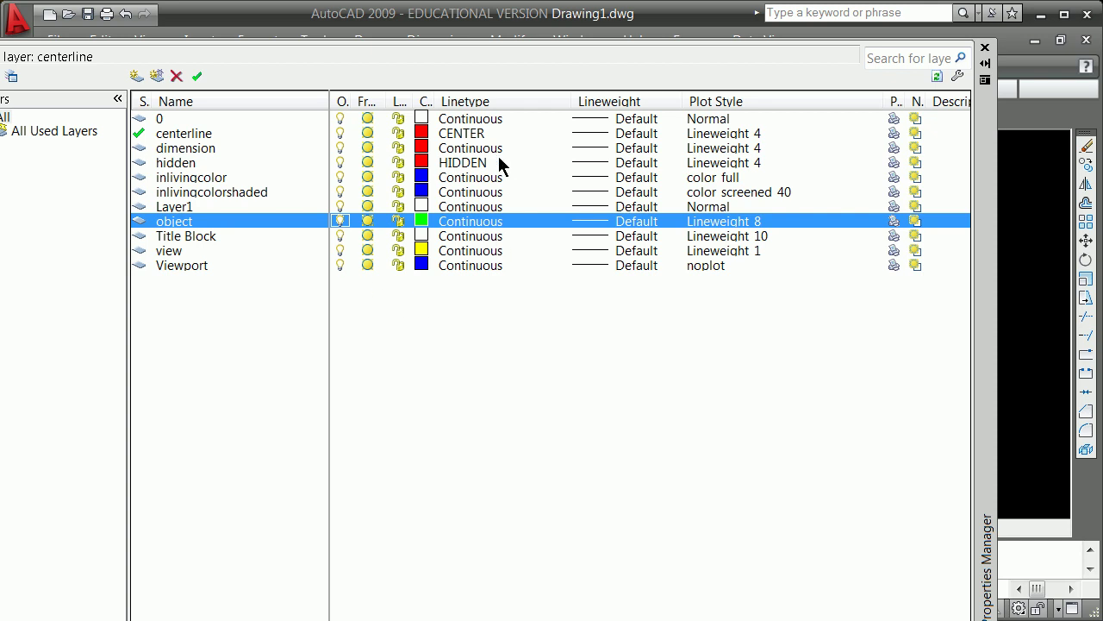
click(134, 75)
text(buil)
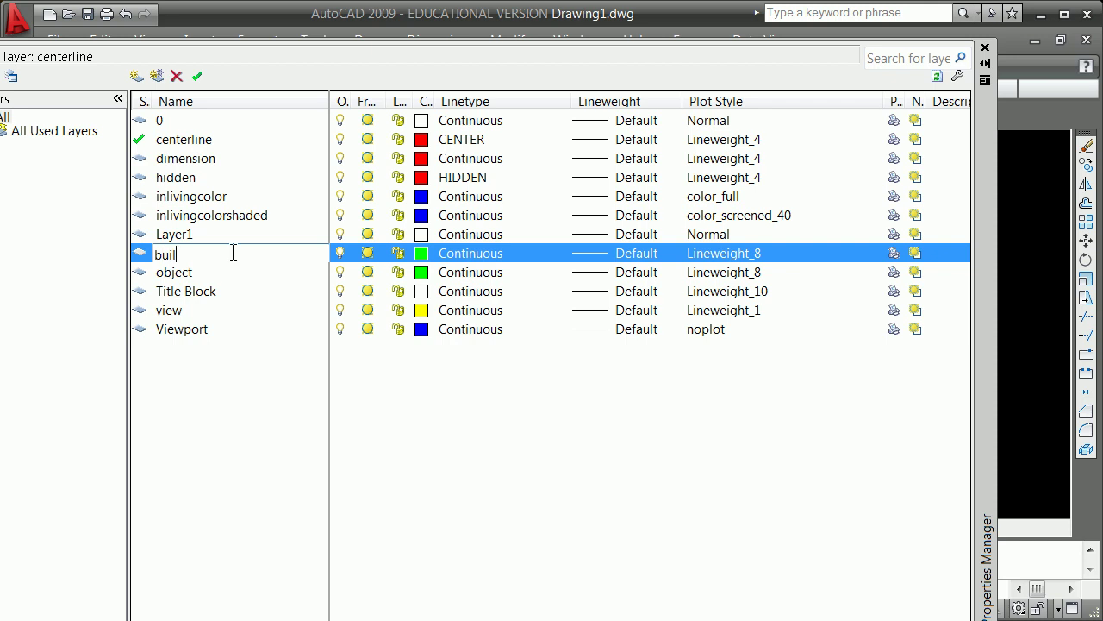
text(ding_edges)
click(143, 260)
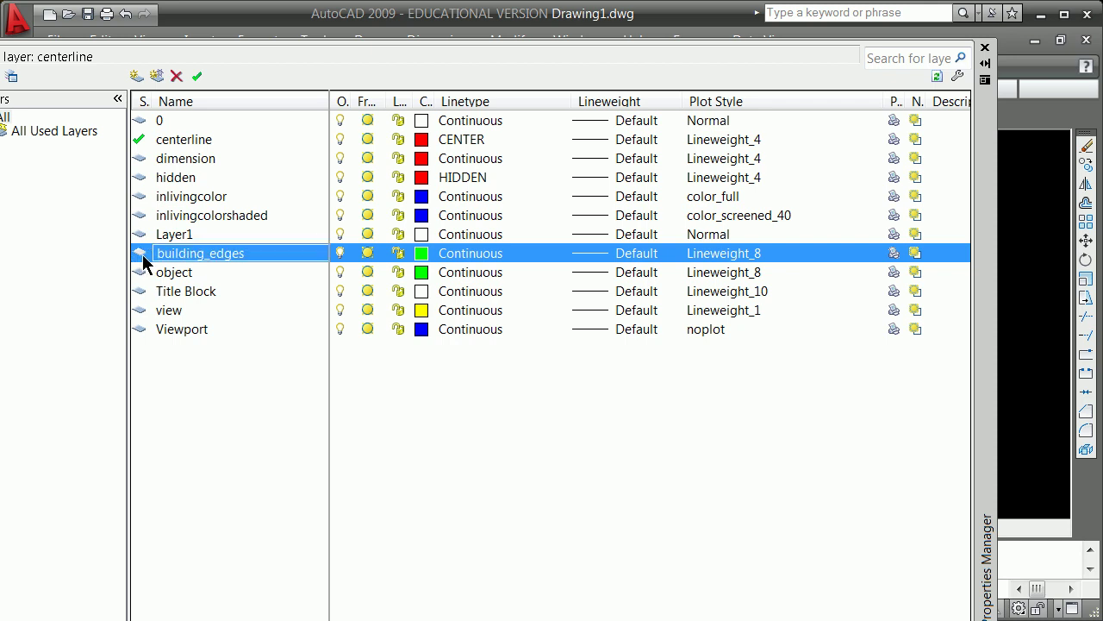
double_click(140, 253)
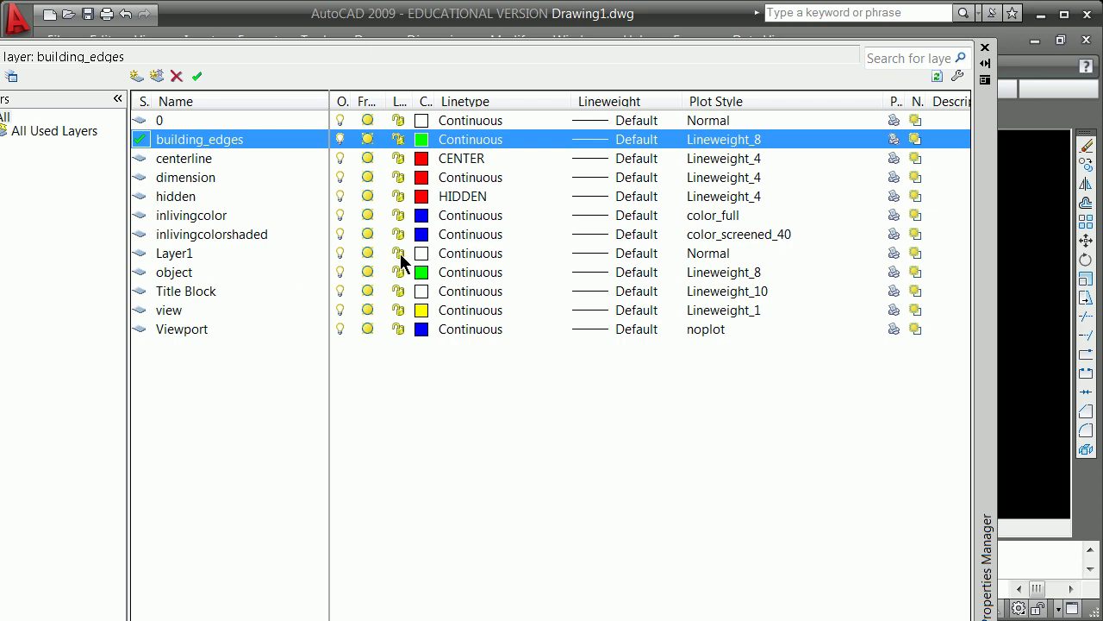
click(421, 139)
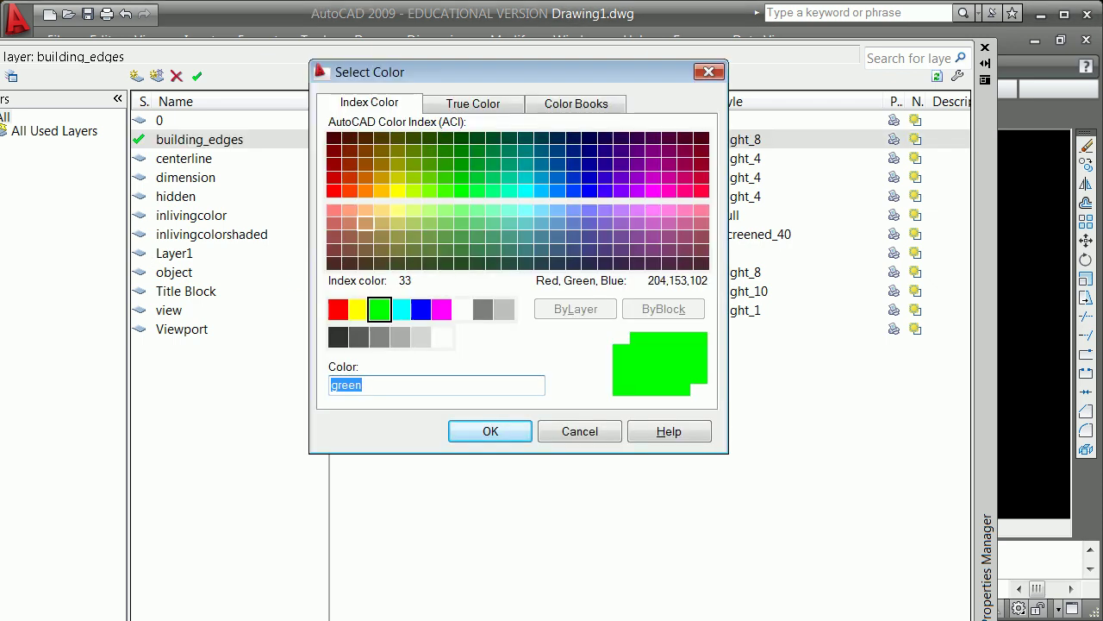
click(366, 190)
click(476, 424)
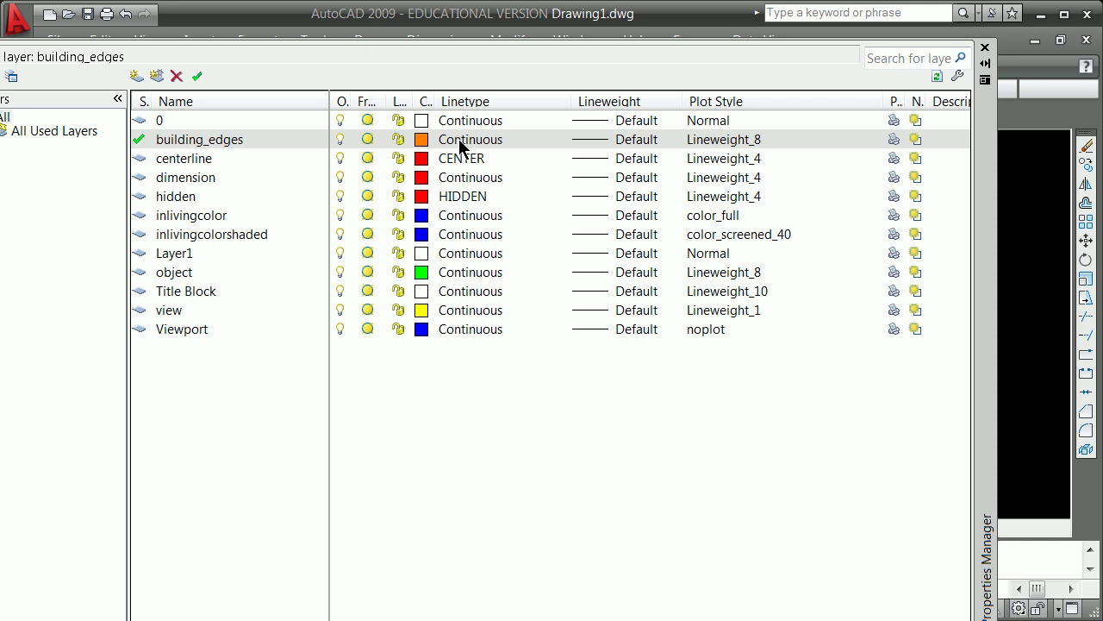
Window-select the eight house edges and change their Layer to building_edges in Properties
click(986, 48)
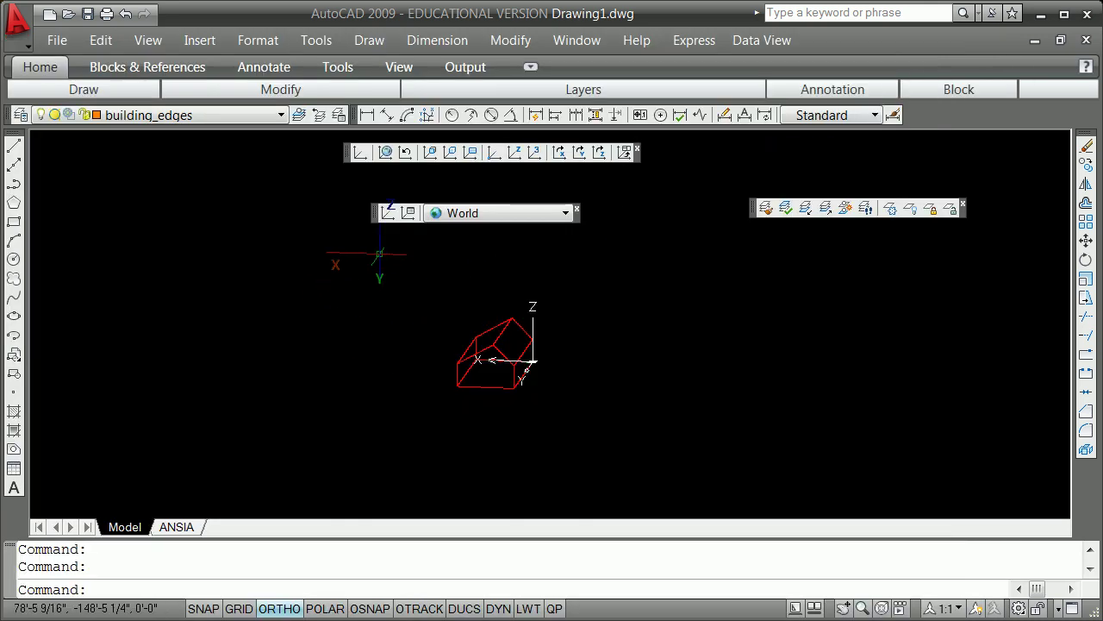
click(379, 254)
click(603, 456)
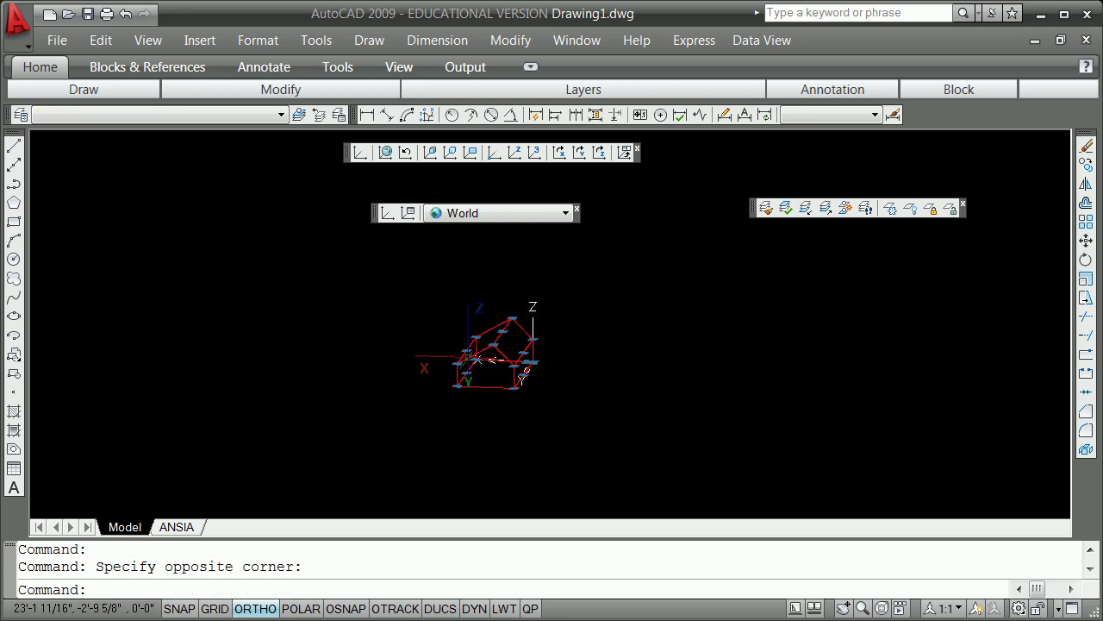
right_click(459, 392)
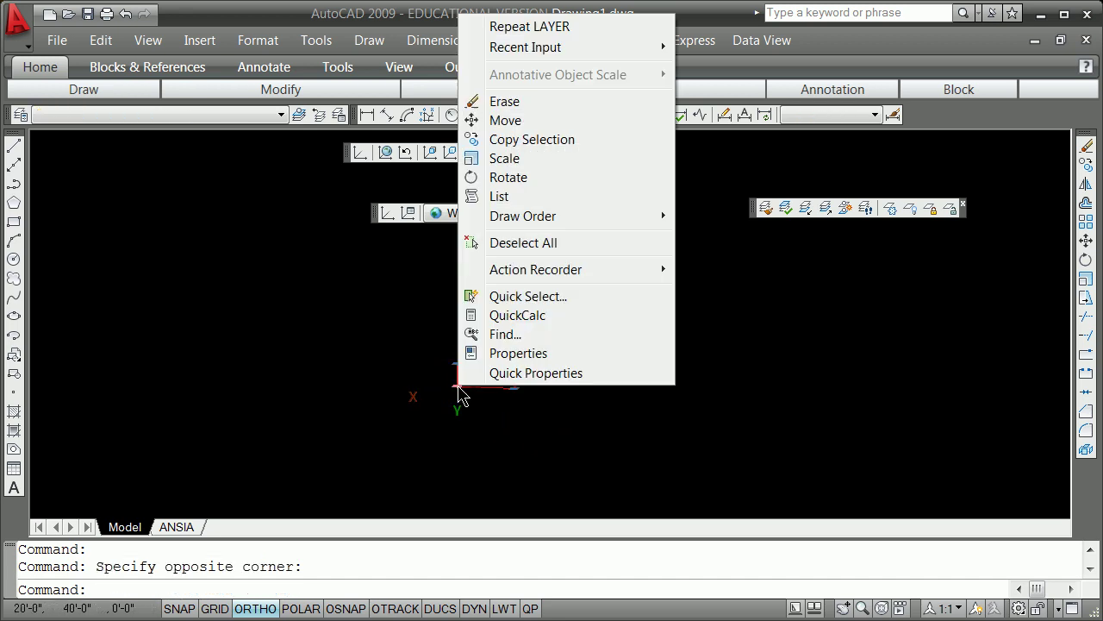
click(501, 353)
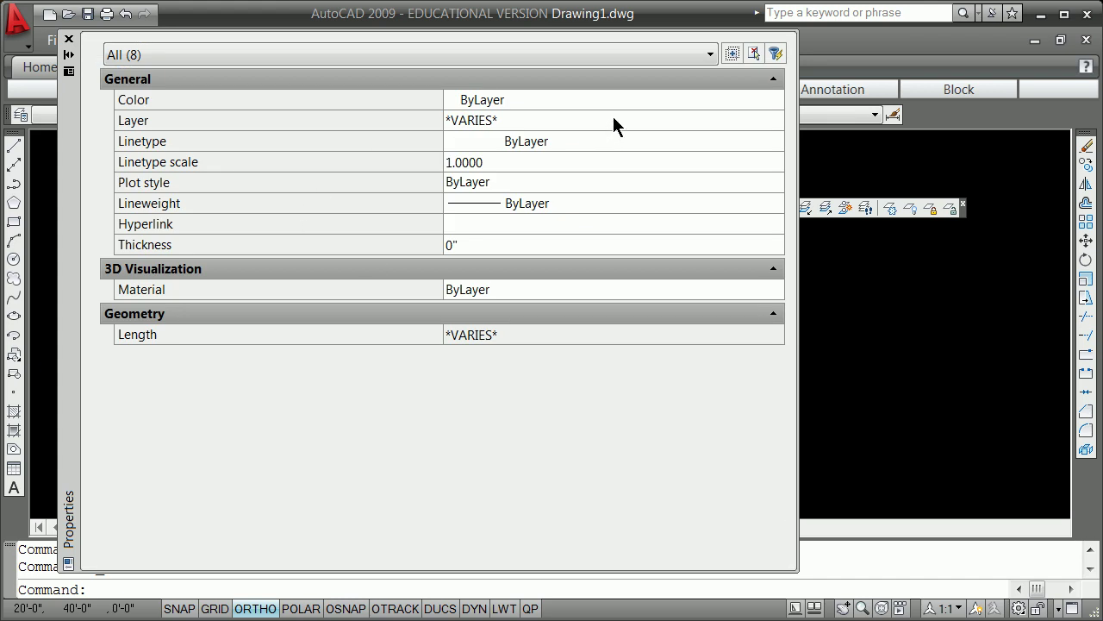
click(612, 120)
click(778, 123)
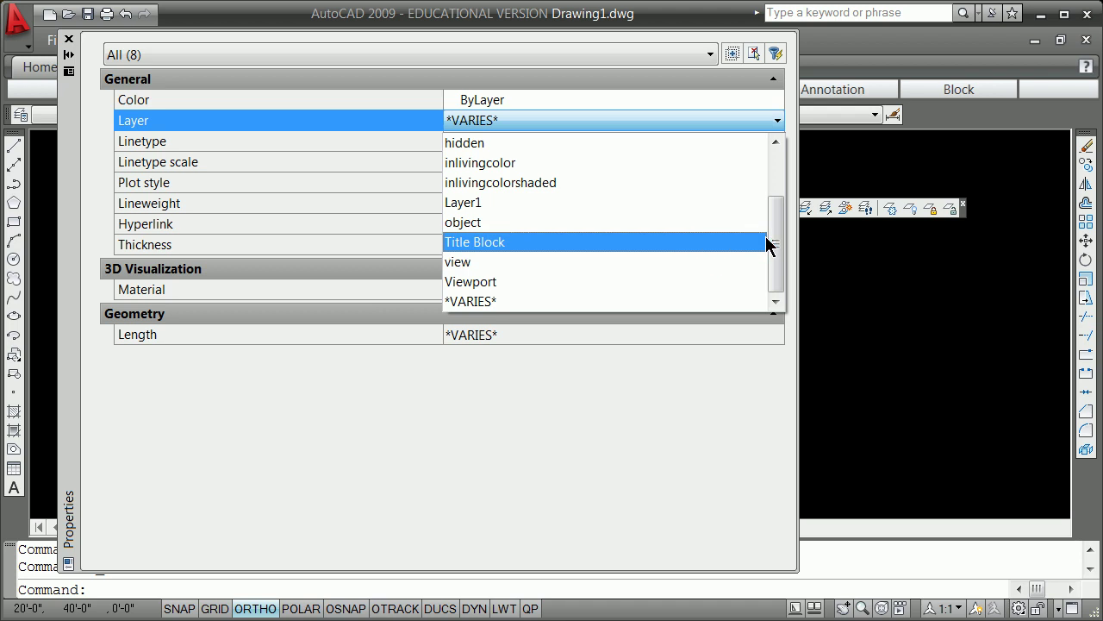
drag(778, 238, 777, 181)
click(538, 163)
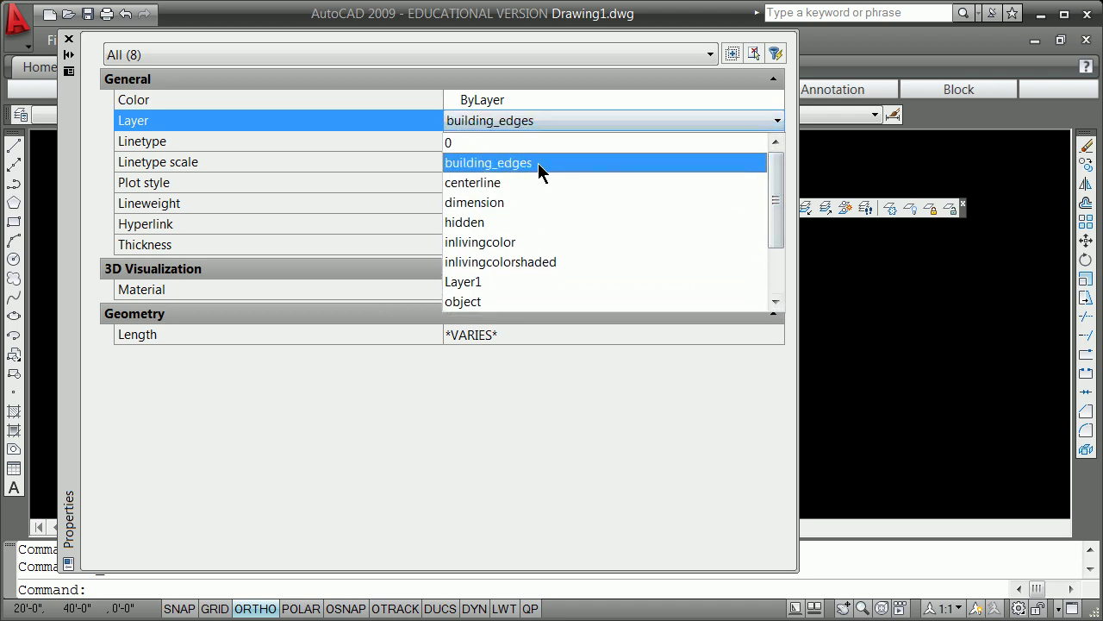
click(69, 38)
Clear the edge selection and zoom in on the orange house
key(Escape)
key(Escape)
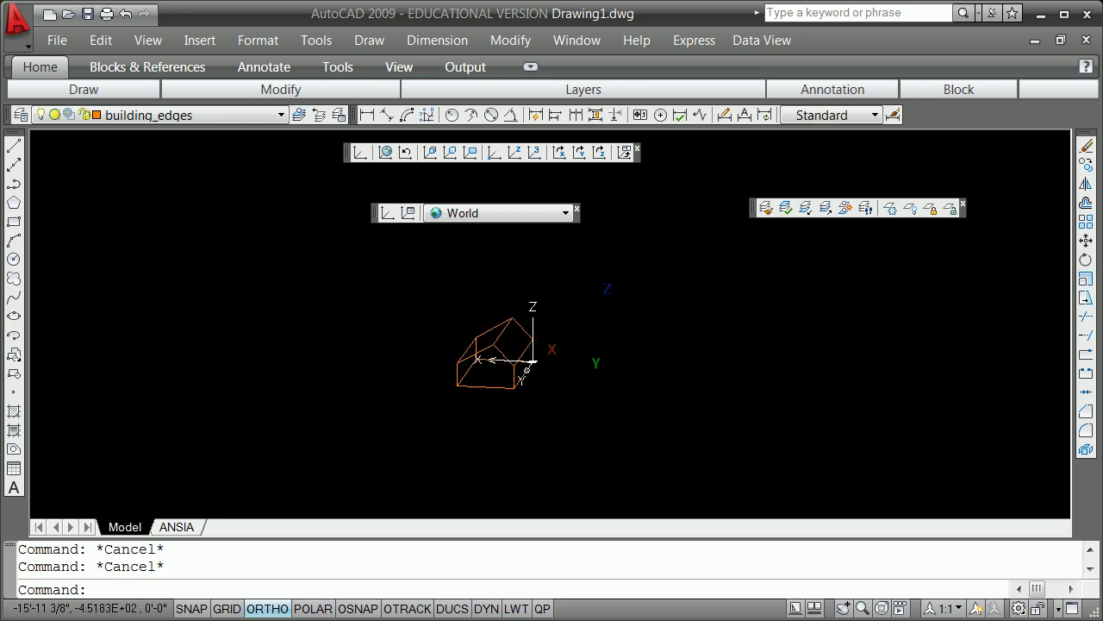
scroll(483, 362, up, 4)
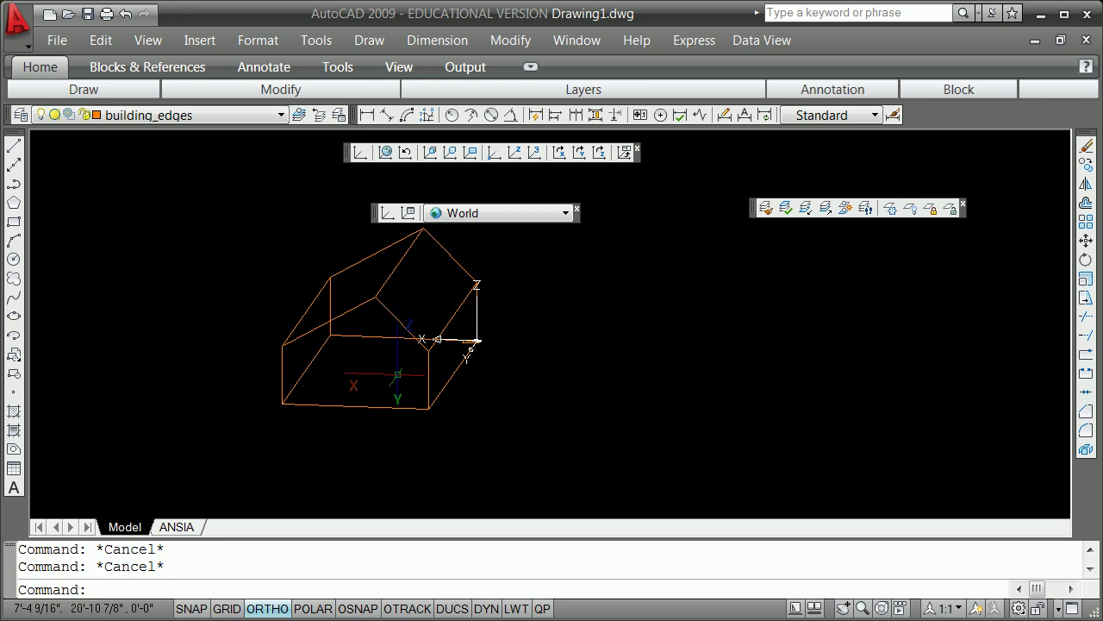
mouse_move(367, 338)
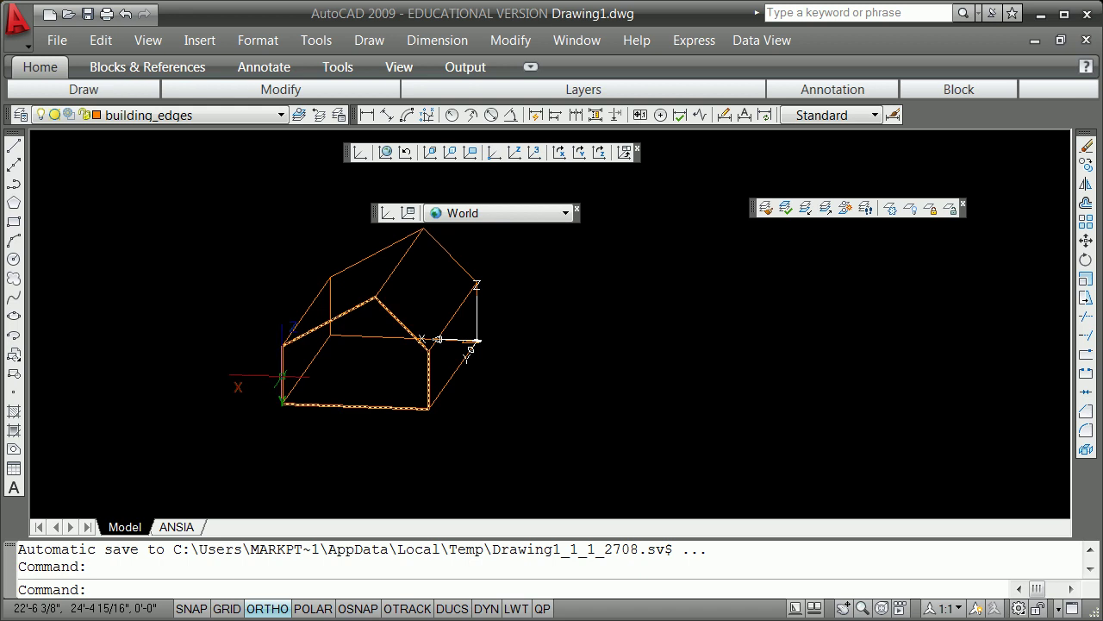
List the properties of the front gable outline with LI
click(282, 376)
text(li)
key(Return)
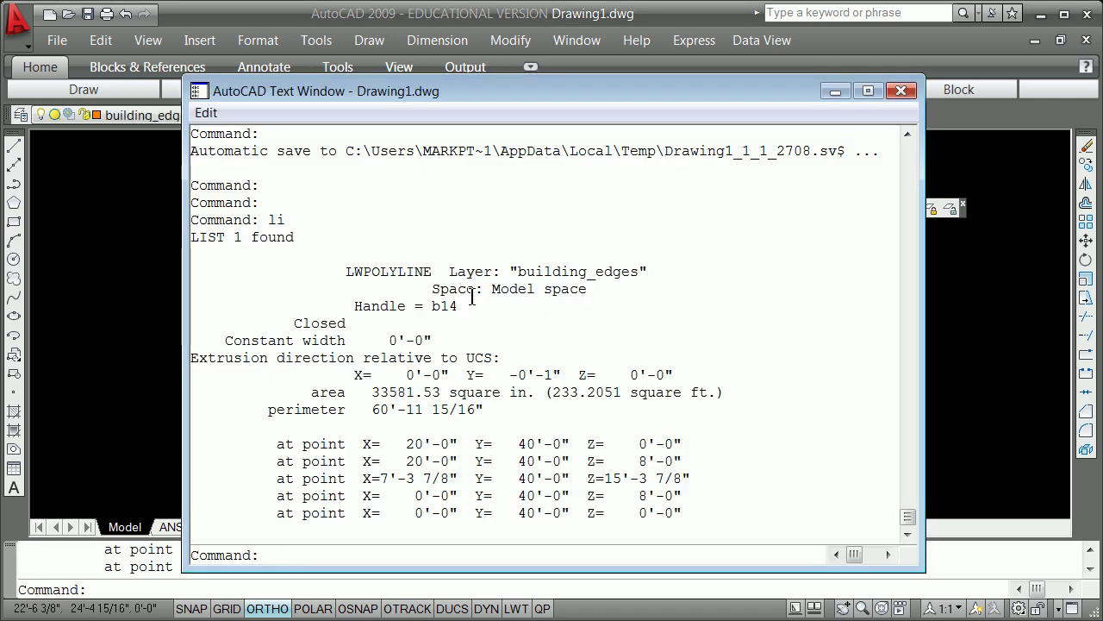
click(901, 90)
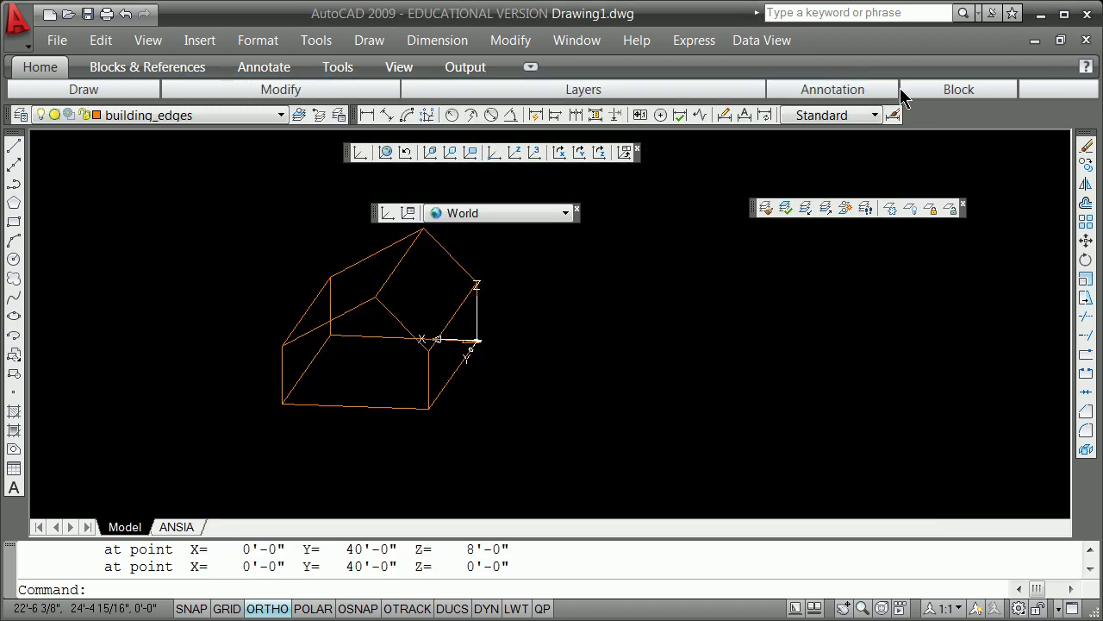
On the ANSIA layout, draw a horizontal line and list its layer and length
click(177, 526)
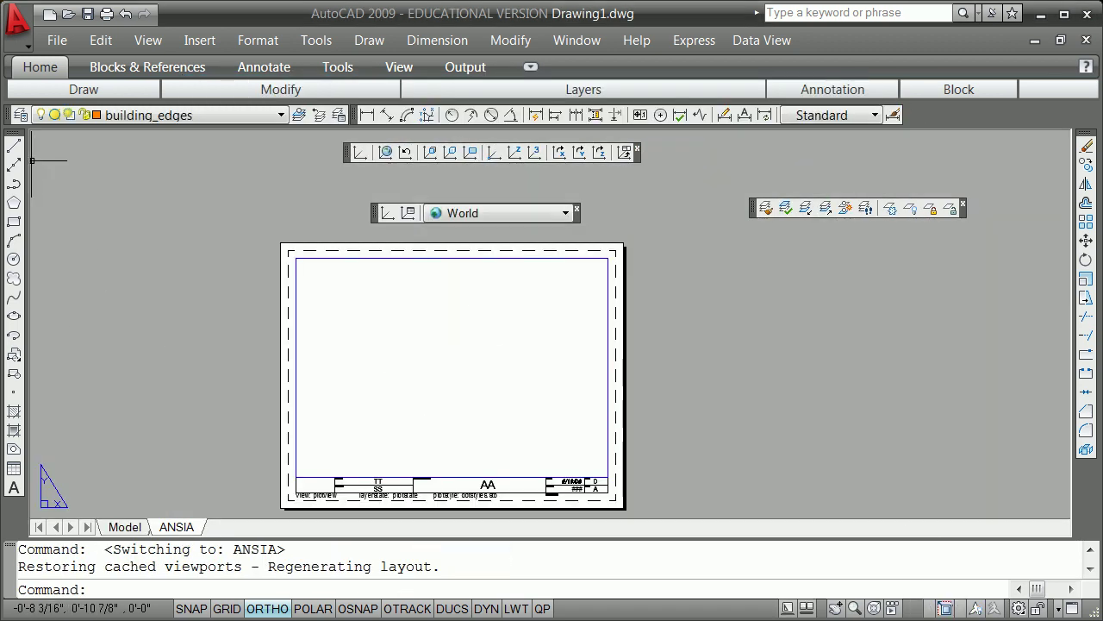
click(14, 146)
click(329, 307)
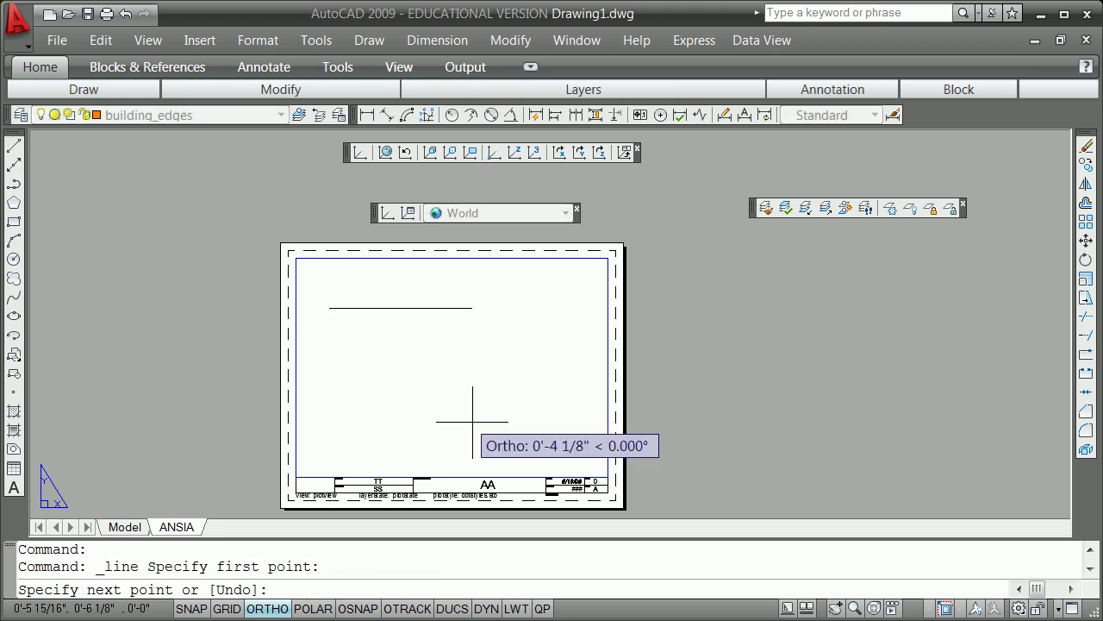
click(505, 440)
key(Return)
click(455, 308)
text(li)
key(Return)
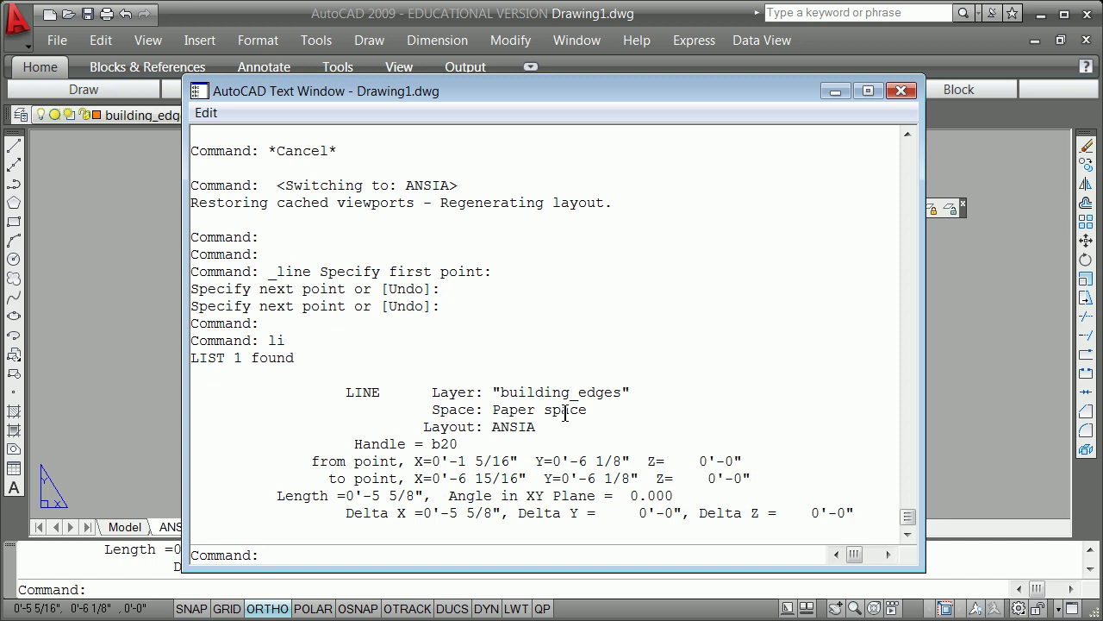
Save the drawing as demojuly06.dwg in AutoCAD 2004/LT2004 Drawing format
mouse_move(916, 92)
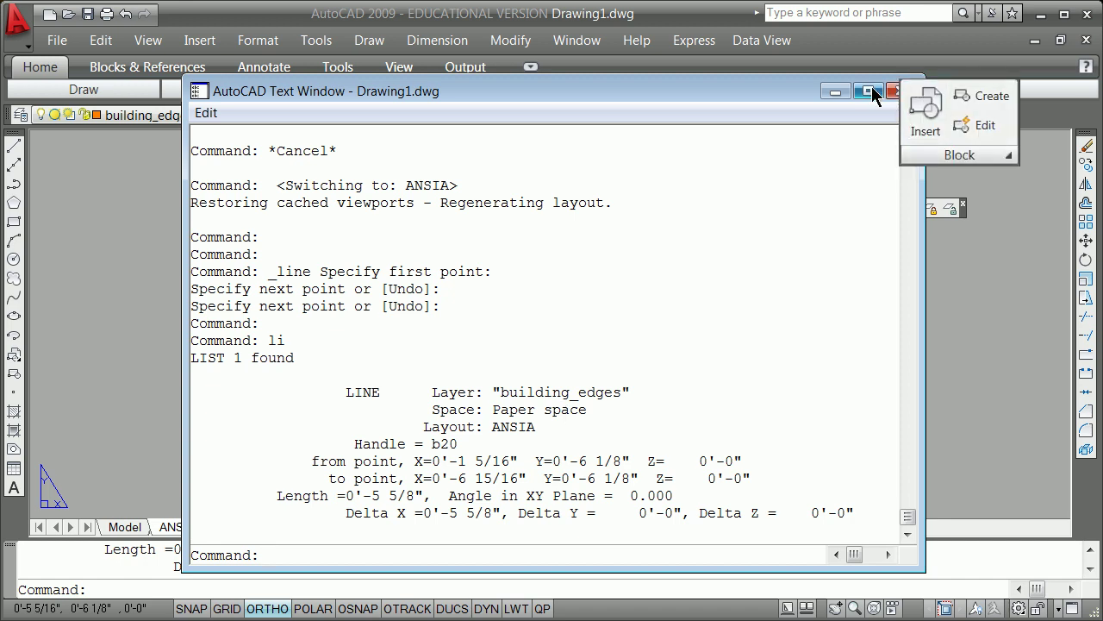
click(894, 91)
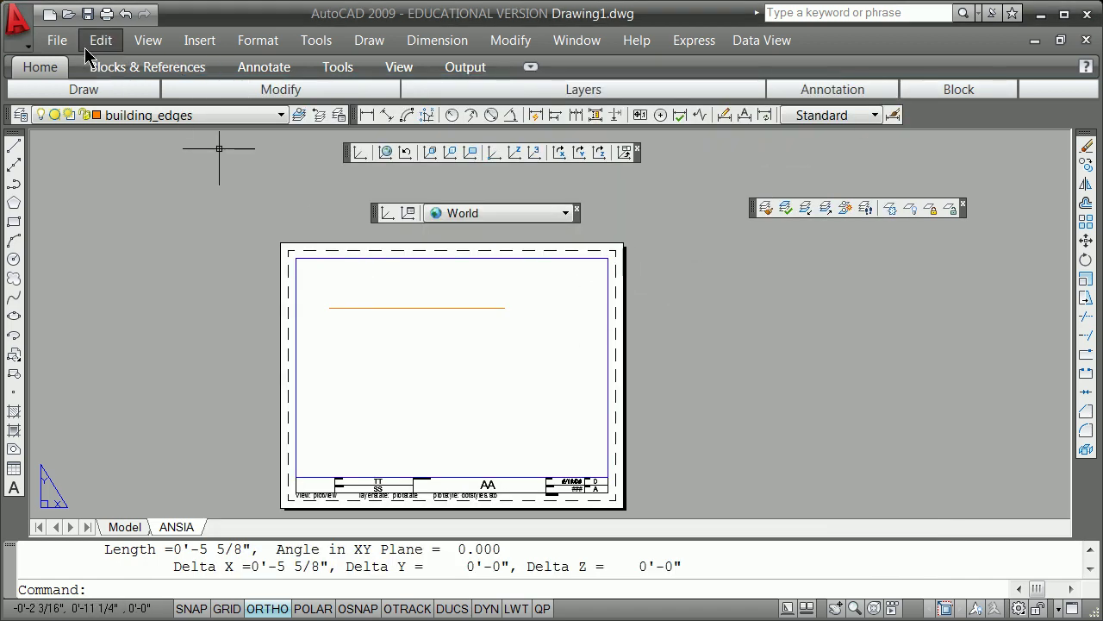
click(57, 40)
click(91, 211)
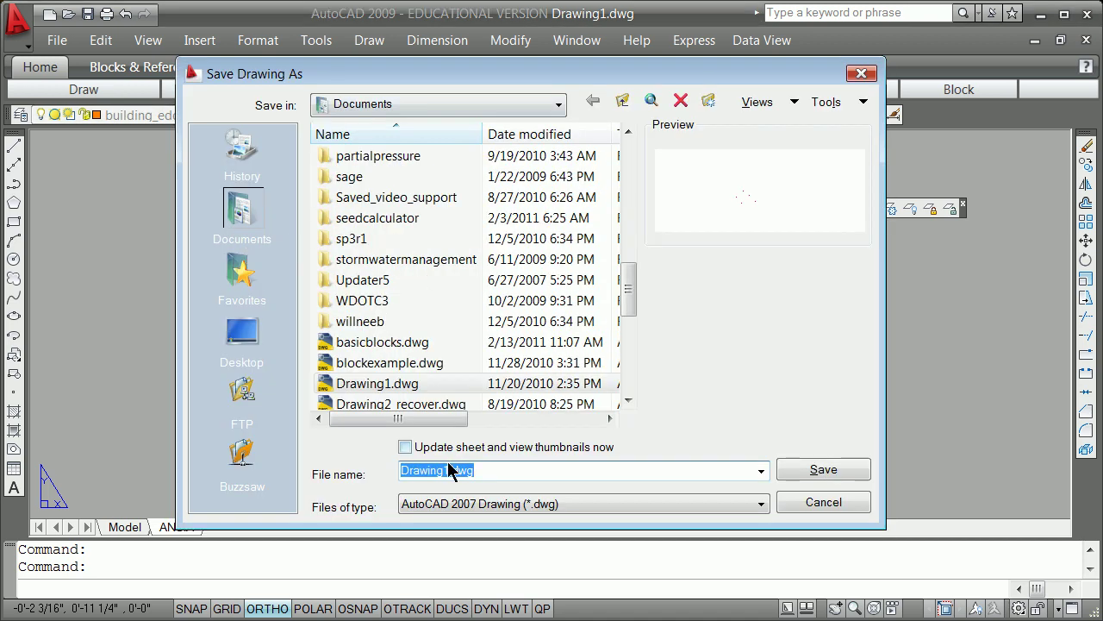
double_click(475, 467)
text(de)
key(BackSpace)
text(emo)
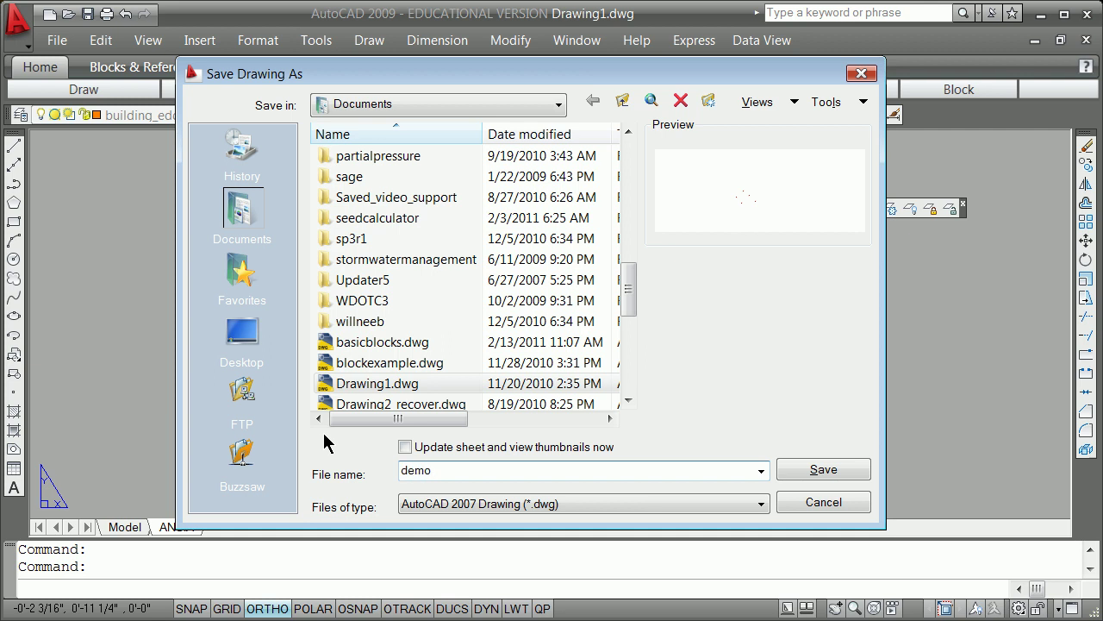
text(july06)
click(761, 504)
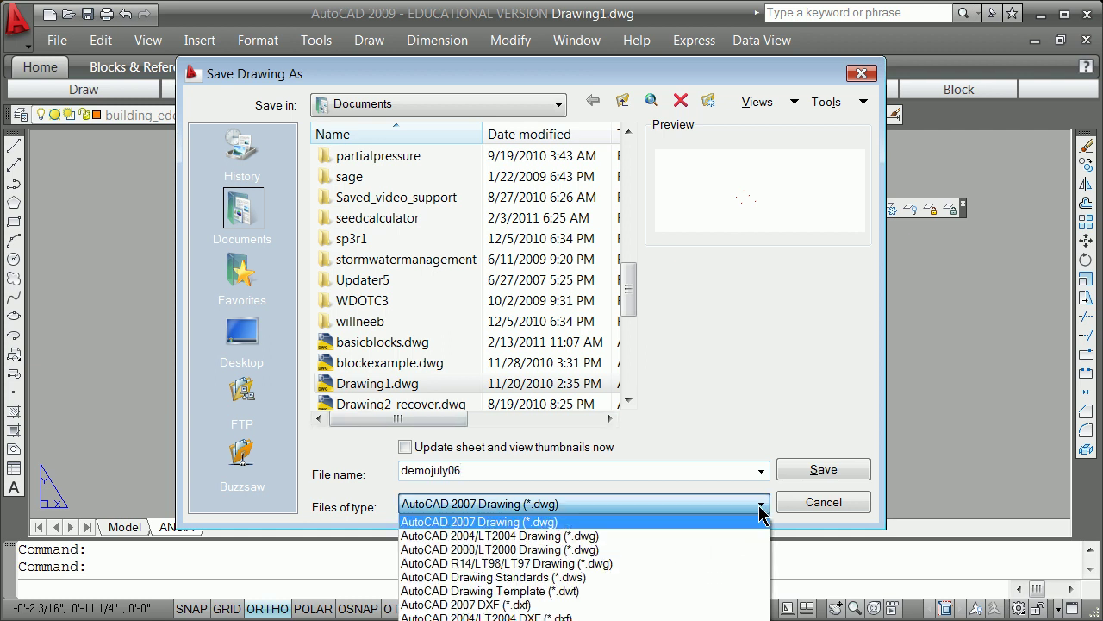
click(562, 537)
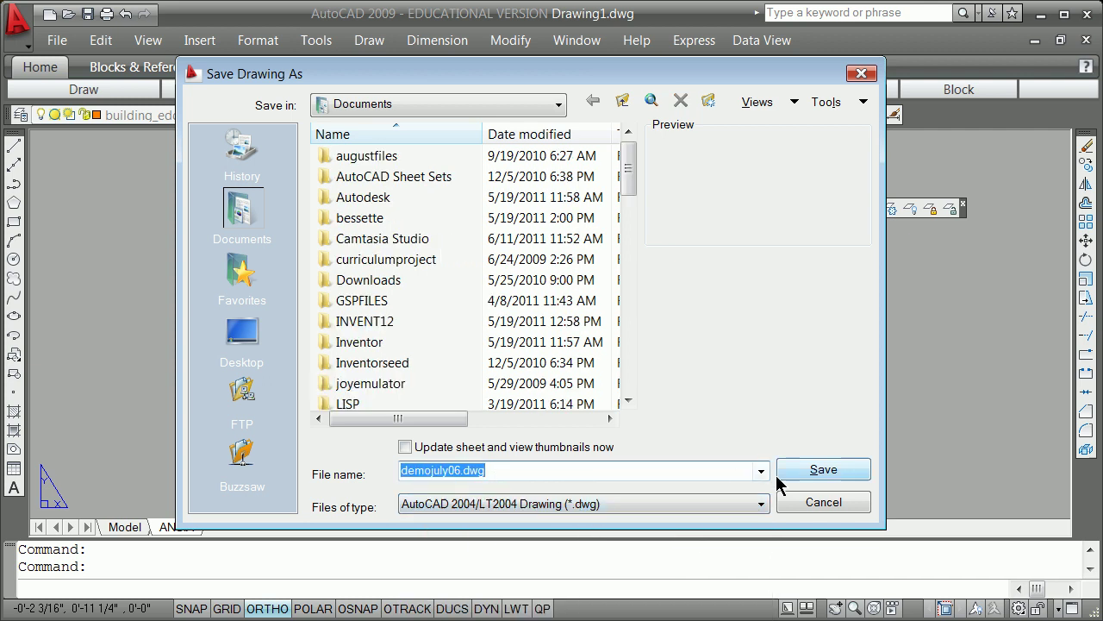
click(824, 471)
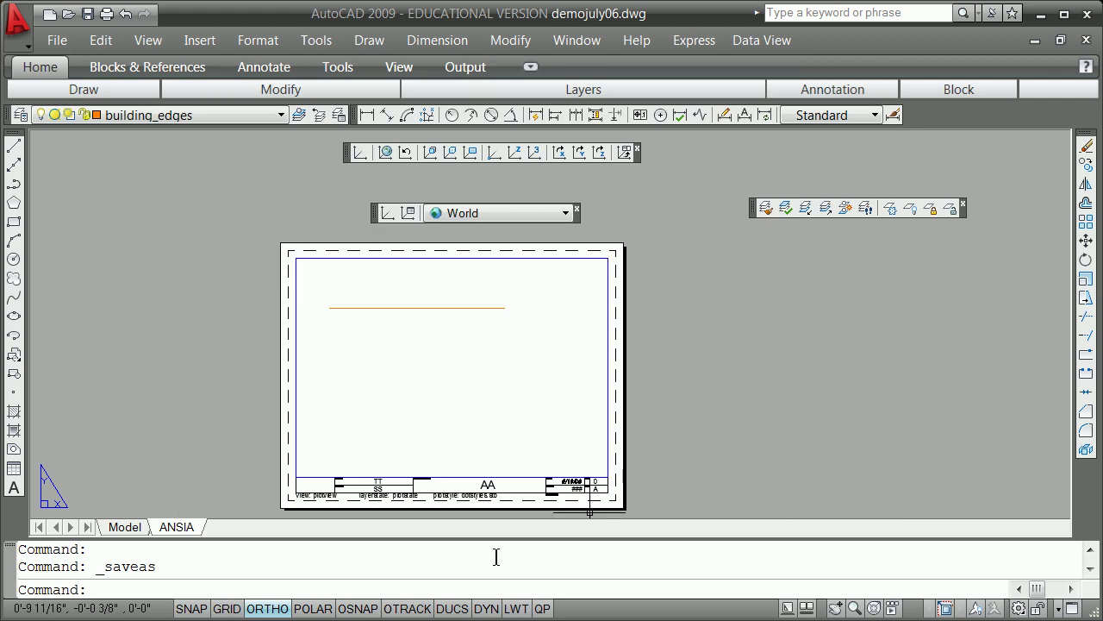
click(255, 608)
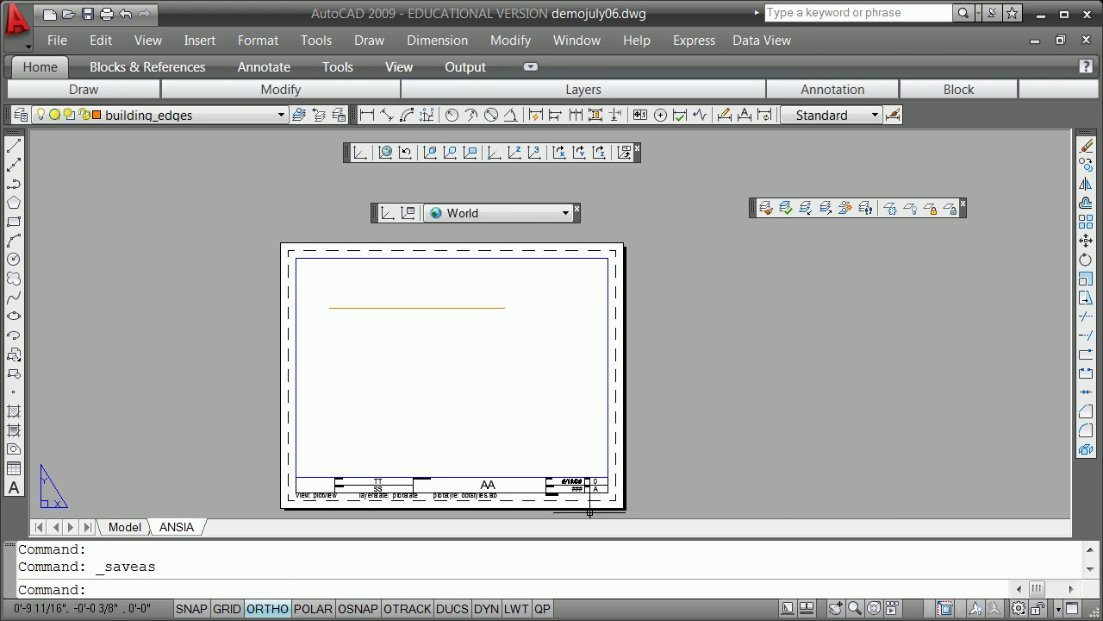